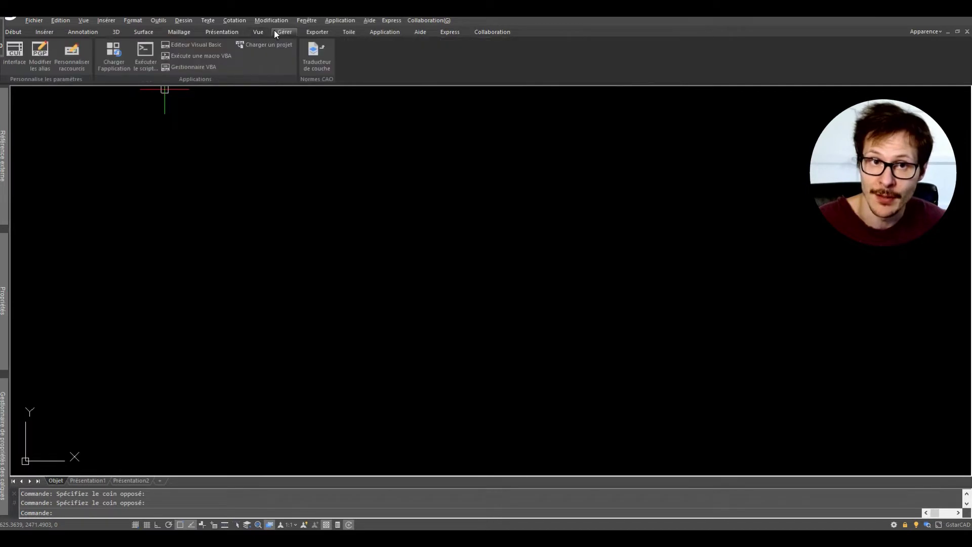
{"action": "left_click", "coordinate": [306, 32]}
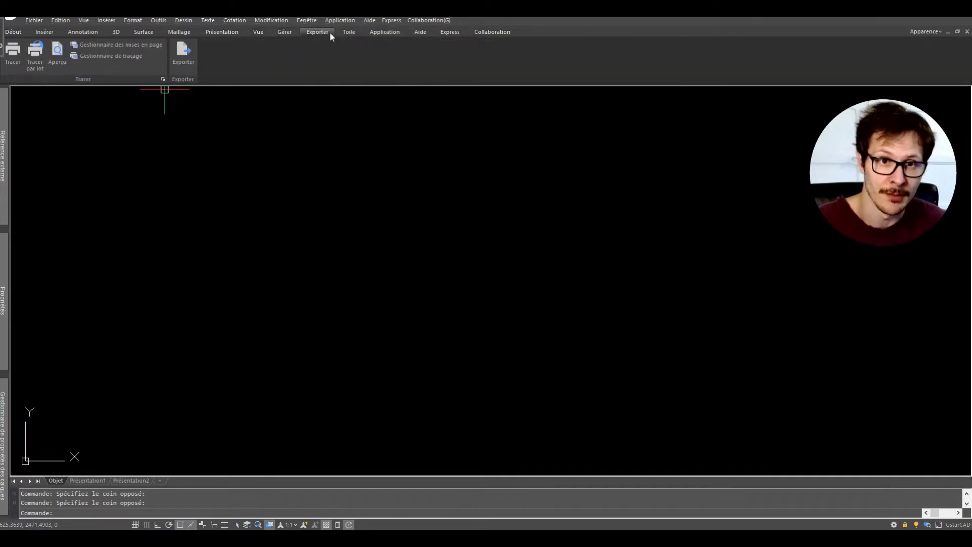
{"action": "left_click", "coordinate": [360, 35]}
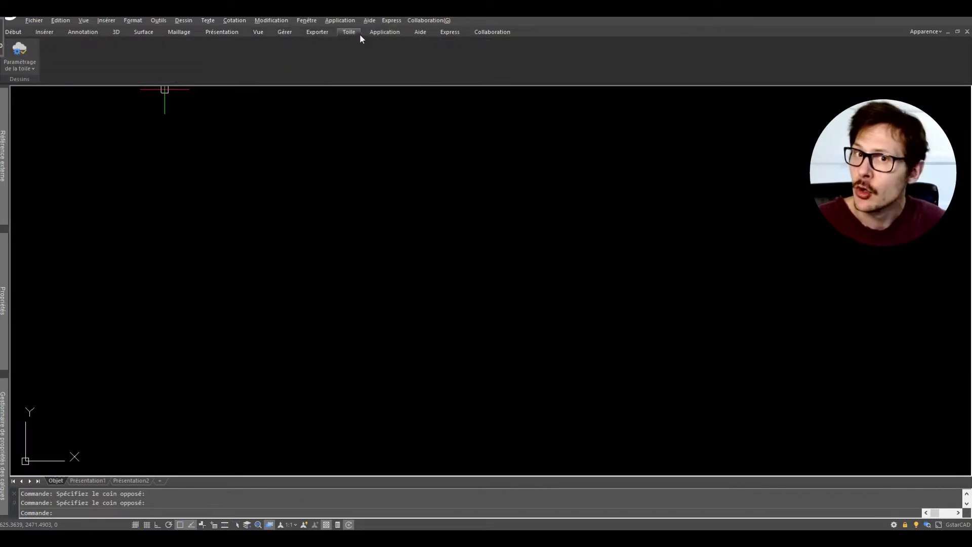
{"action": "left_click", "coordinate": [388, 34]}
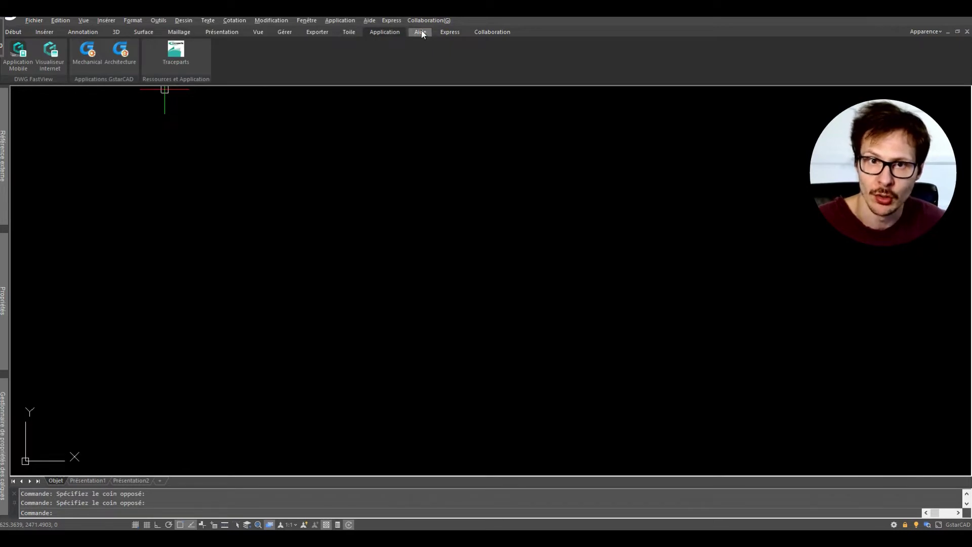
{"action": "left_click", "coordinate": [419, 31]}
{"action": "left_click", "coordinate": [451, 31]}
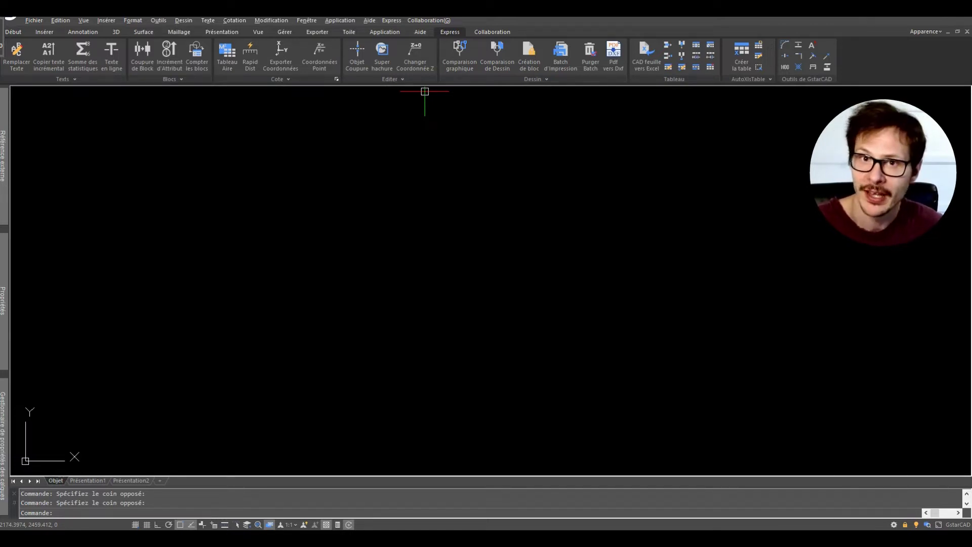
Draw a closed five-sided outline from straight line segments in the middle of the empty drawing.
{"action": "left_click", "coordinate": [18, 33]}
{"action": "type", "text": "l"}
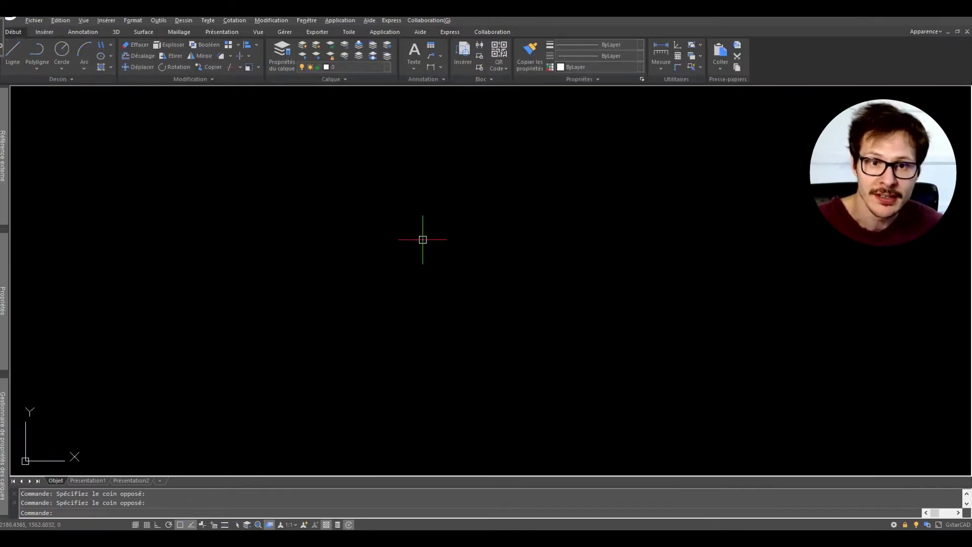
{"action": "key", "text": "Return"}
{"action": "left_click", "coordinate": [369, 195]}
{"action": "left_click", "coordinate": [537, 218]}
{"action": "left_click", "coordinate": [564, 276]}
{"action": "left_click", "coordinate": [506, 344]}
{"action": "left_click", "coordinate": [287, 287]}
{"action": "type", "text": "c"}
{"action": "key", "text": "Return"}
Erase all segments of the five-sided outline.
{"action": "left_click", "coordinate": [604, 200]}
{"action": "left_click", "coordinate": [238, 385]}
{"action": "key", "text": "Delete"}
{"action": "type", "text": "rc"}
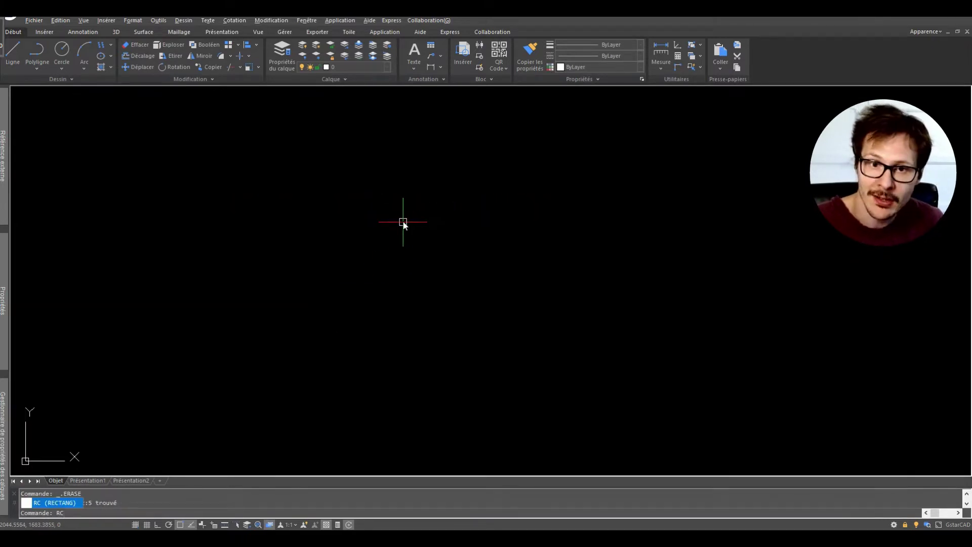
{"action": "key", "text": "Escape"}
{"action": "key", "text": "Escape"}
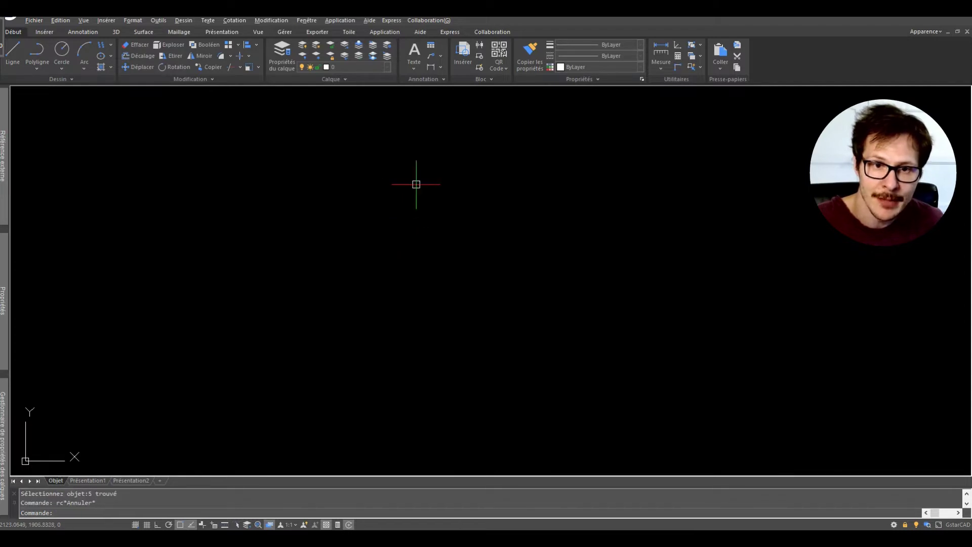
{"action": "type", "text": "rc"}
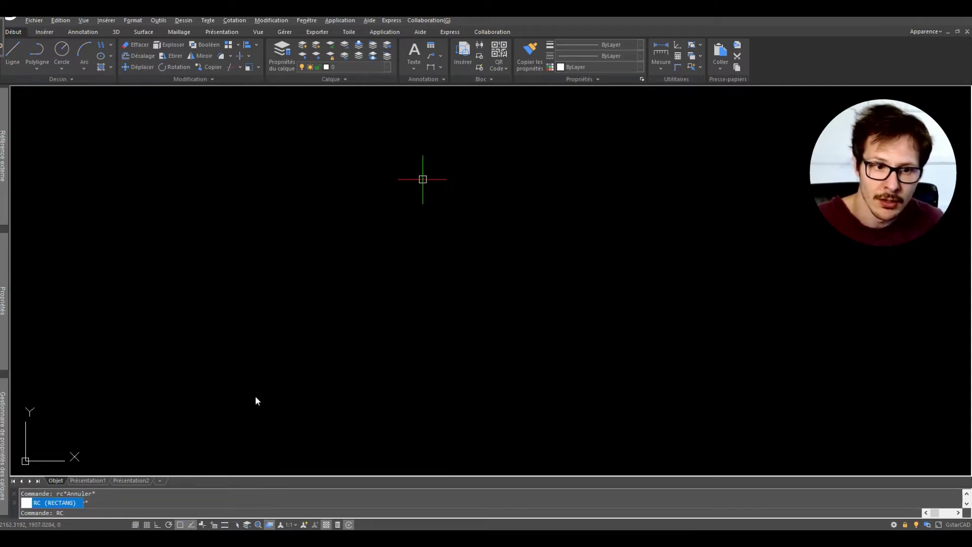
{"action": "key", "text": "Escape"}
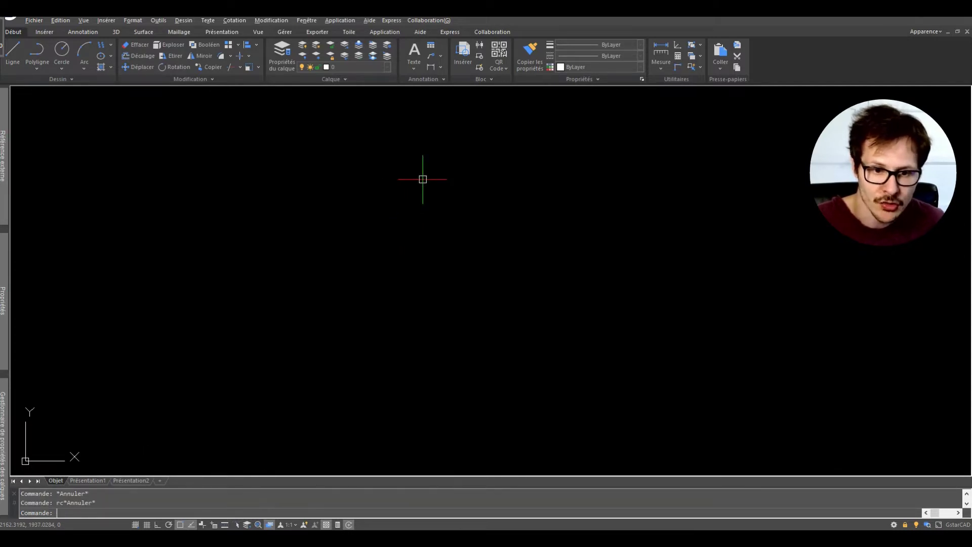
Turn on dynamic input and test it by starting and cancelling the Rectangle command.
{"action": "left_click", "coordinate": [214, 525]}
{"action": "type", "text": "rc"}
{"action": "key", "text": "Return"}
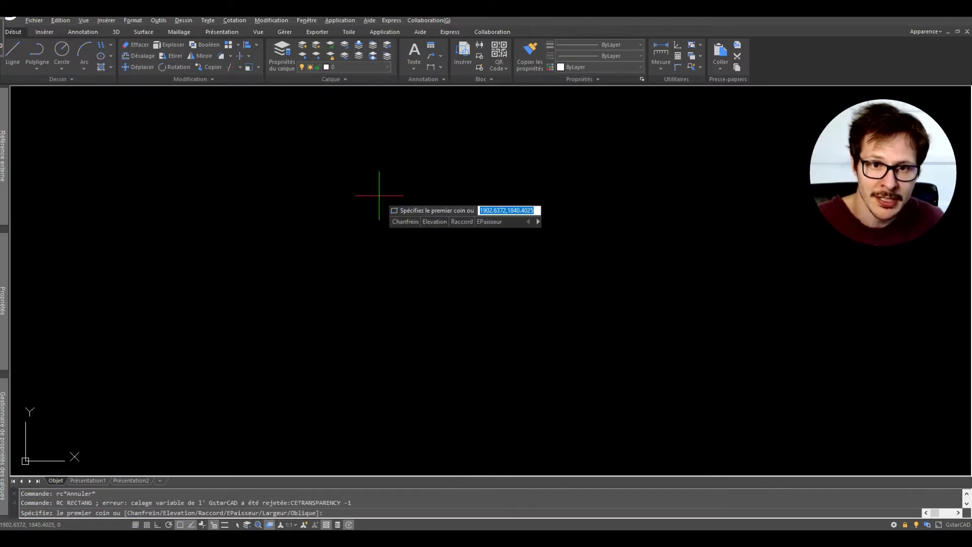
{"action": "key", "text": "Escape"}
{"action": "type", "text": "rc"}
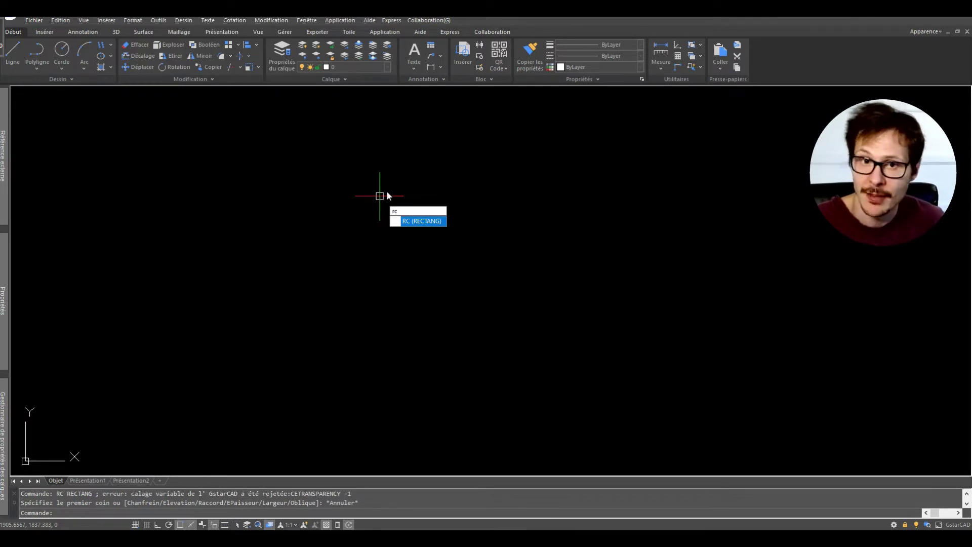
{"action": "key", "text": "Return"}
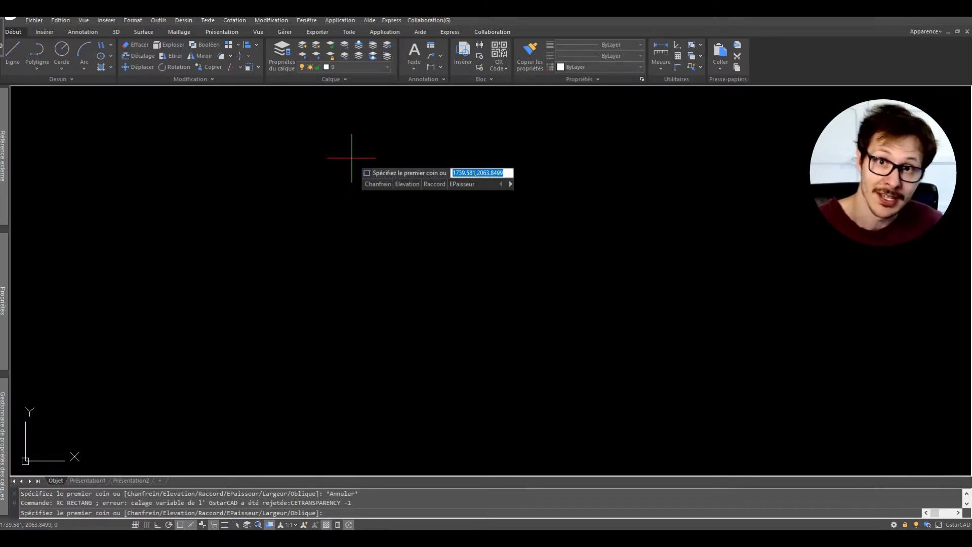
{"action": "key", "text": "Escape"}
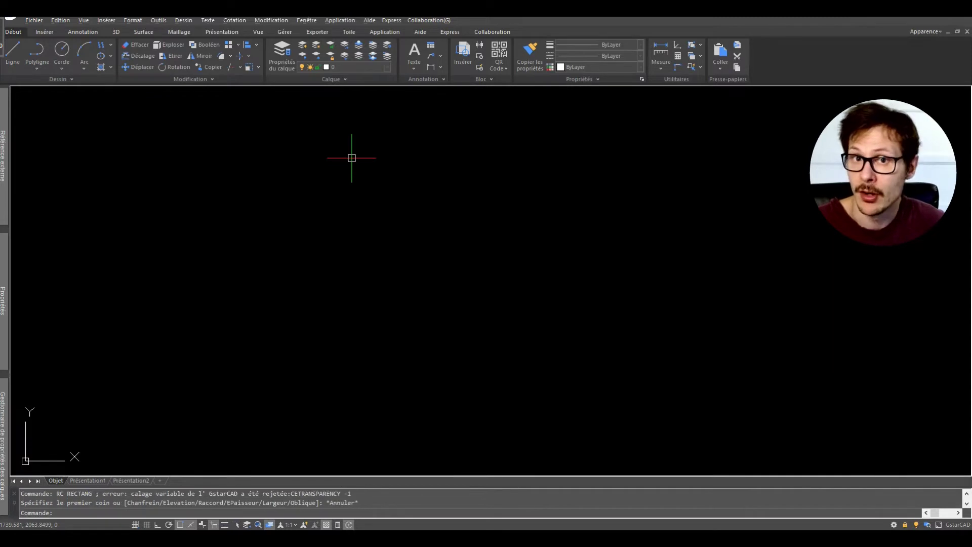
{"action": "key", "text": "Escape"}
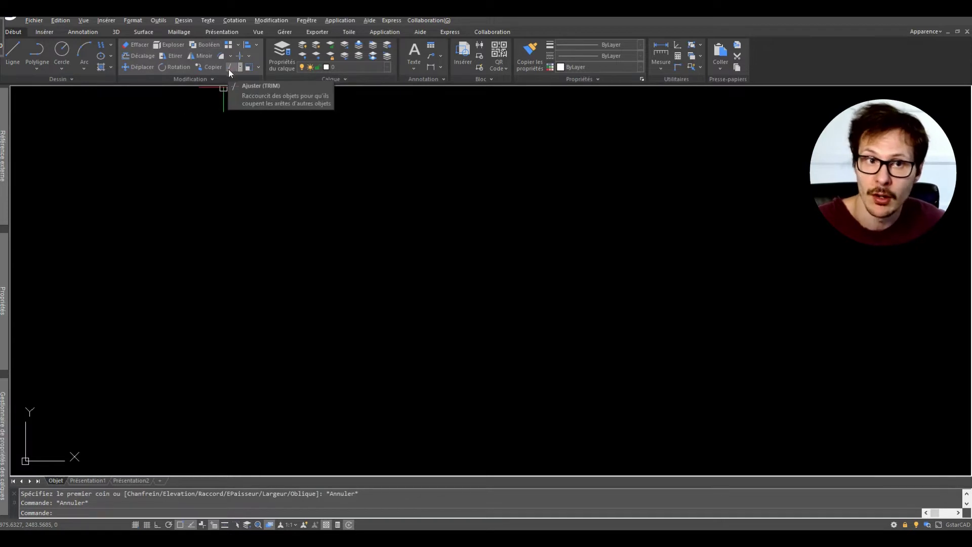
{"action": "left_click", "coordinate": [210, 81]}
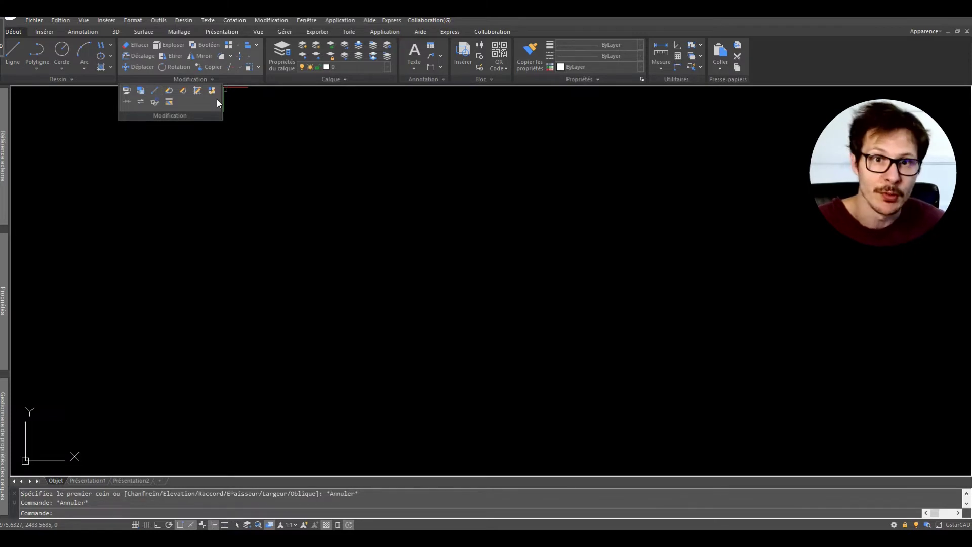
{"action": "left_click", "coordinate": [416, 70]}
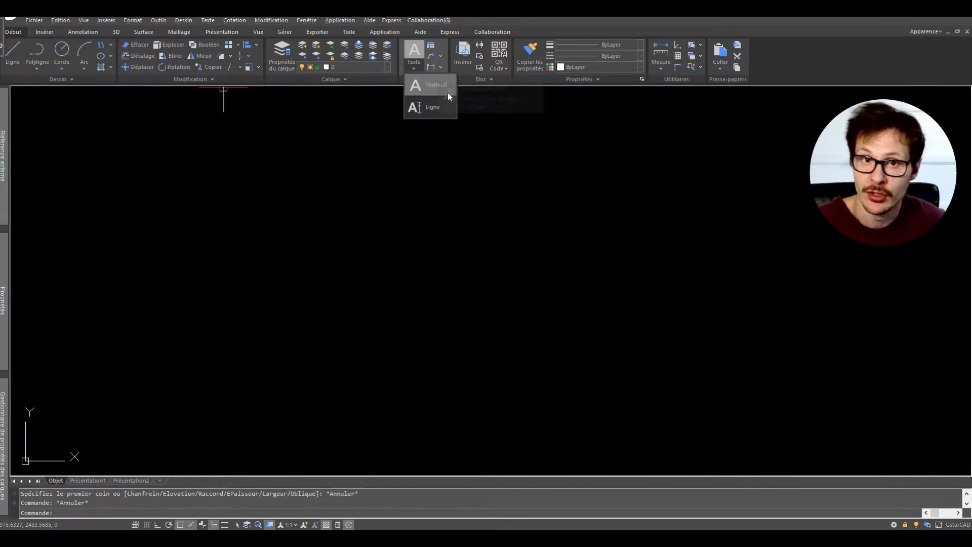
{"action": "key", "text": "Escape"}
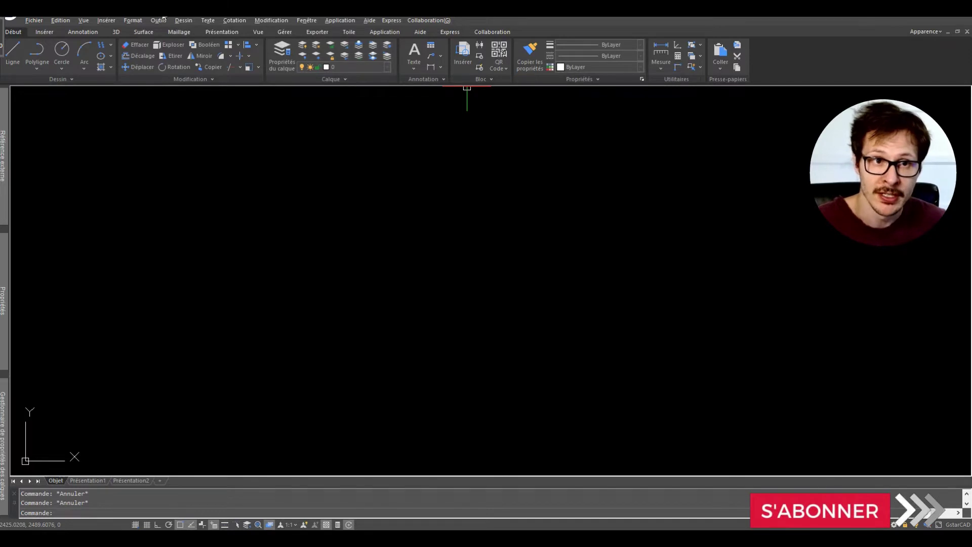
{"action": "left_click", "coordinate": [364, 200]}
{"action": "left_click", "coordinate": [367, 200]}
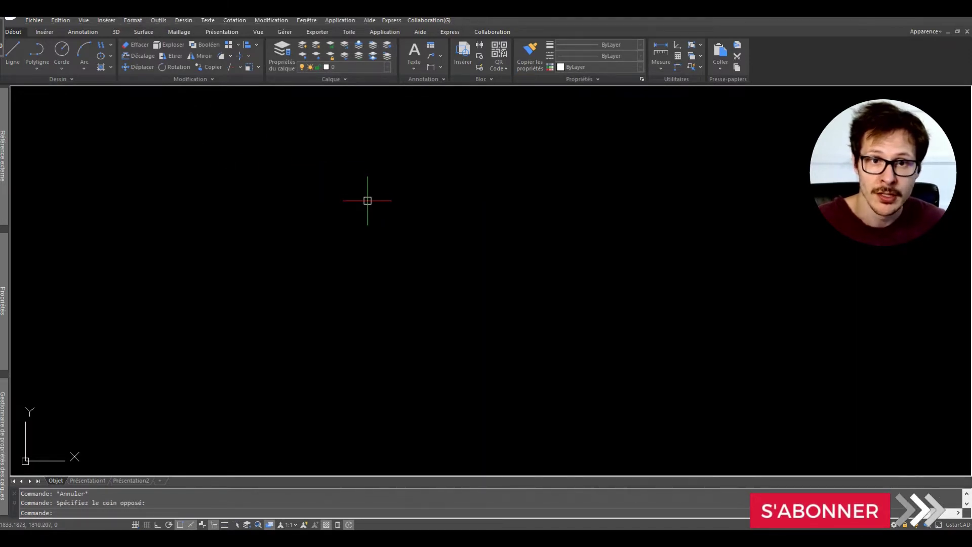
Try the Bleu clair, Bleu, Noir, Silver and 2007 Aqua interface themes, ending on the GstarCAD theme.
{"action": "left_click", "coordinate": [921, 33]}
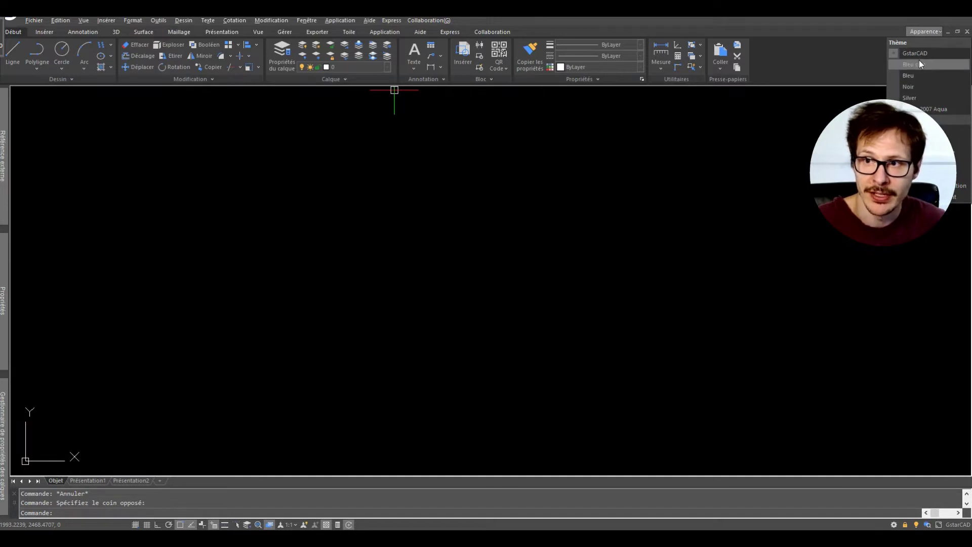
{"action": "left_click", "coordinate": [919, 60]}
{"action": "left_click", "coordinate": [924, 31]}
{"action": "left_click", "coordinate": [918, 76]}
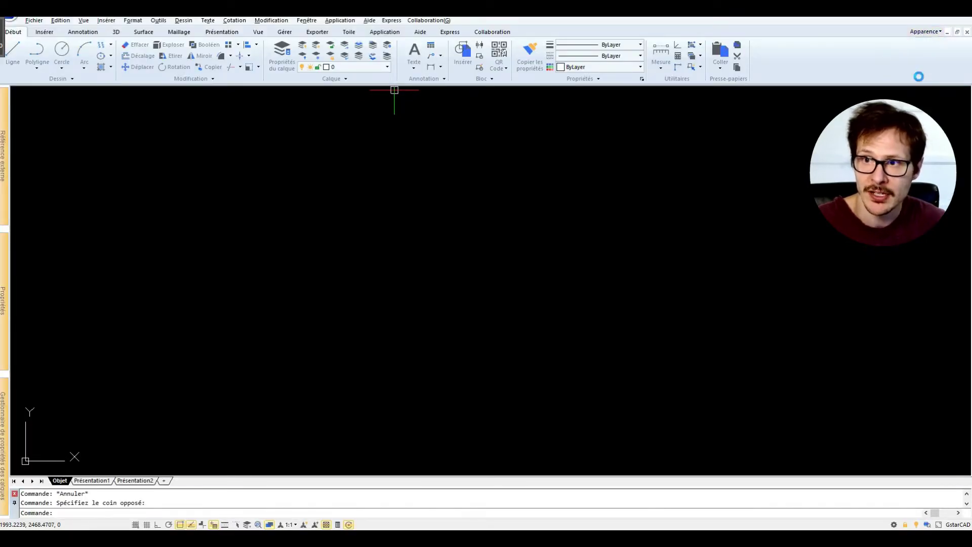
{"action": "left_click", "coordinate": [922, 32]}
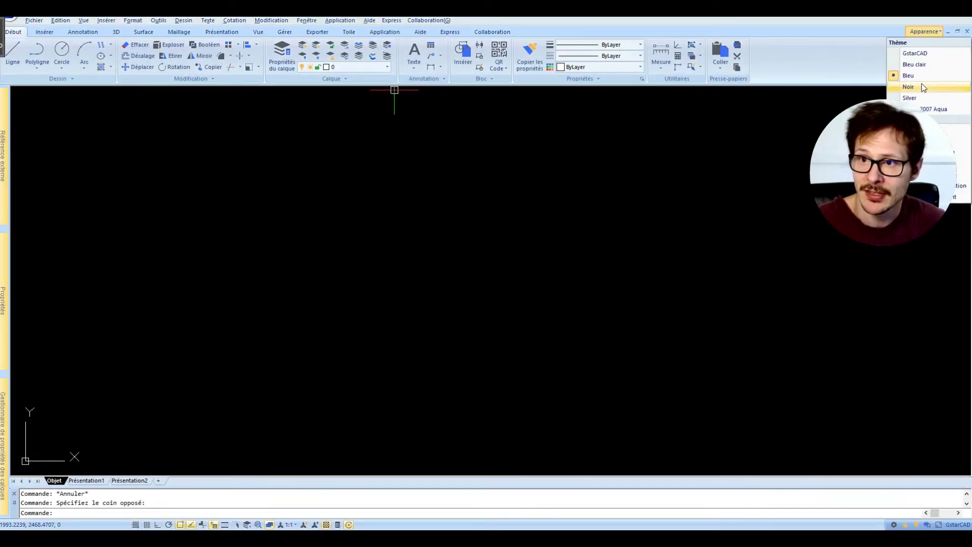
{"action": "left_click", "coordinate": [921, 83]}
{"action": "left_click", "coordinate": [921, 32]}
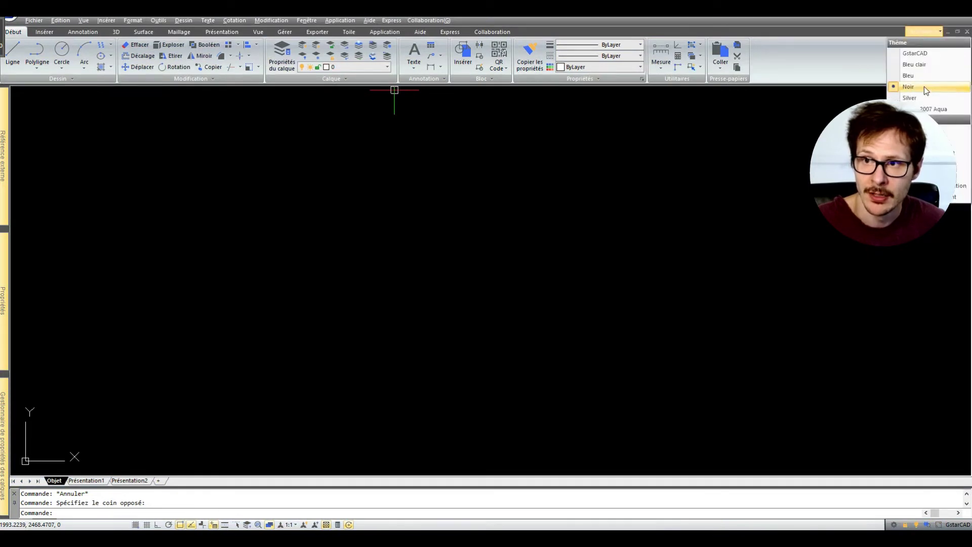
{"action": "left_click", "coordinate": [923, 96]}
{"action": "left_click", "coordinate": [922, 33]}
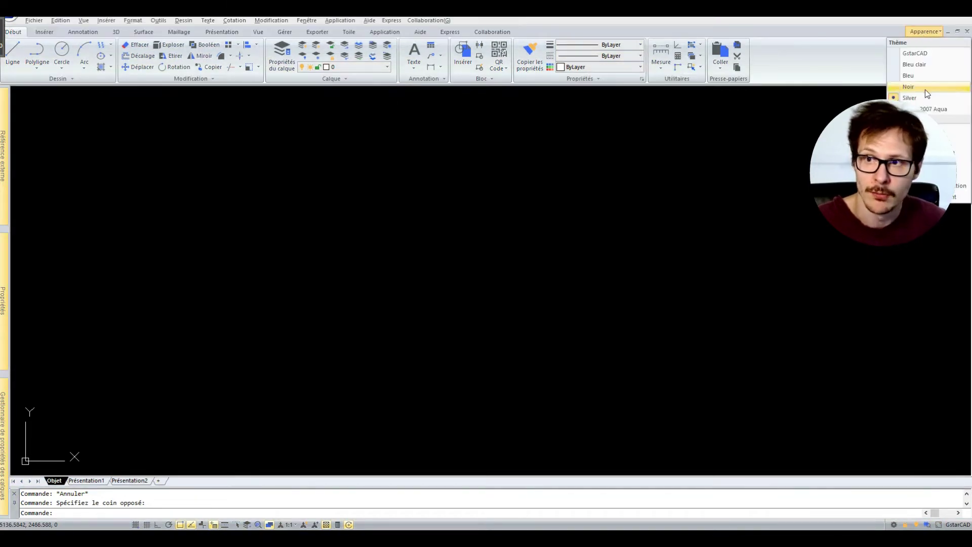
{"action": "left_click", "coordinate": [927, 109]}
{"action": "left_click", "coordinate": [922, 32]}
{"action": "left_click", "coordinate": [916, 52]}
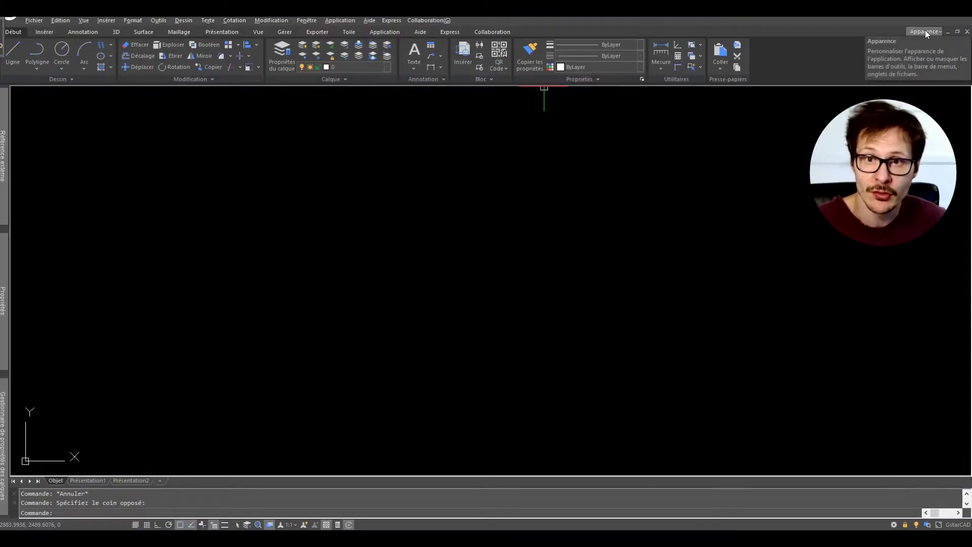
{"action": "left_click", "coordinate": [370, 250]}
{"action": "left_click", "coordinate": [427, 302]}
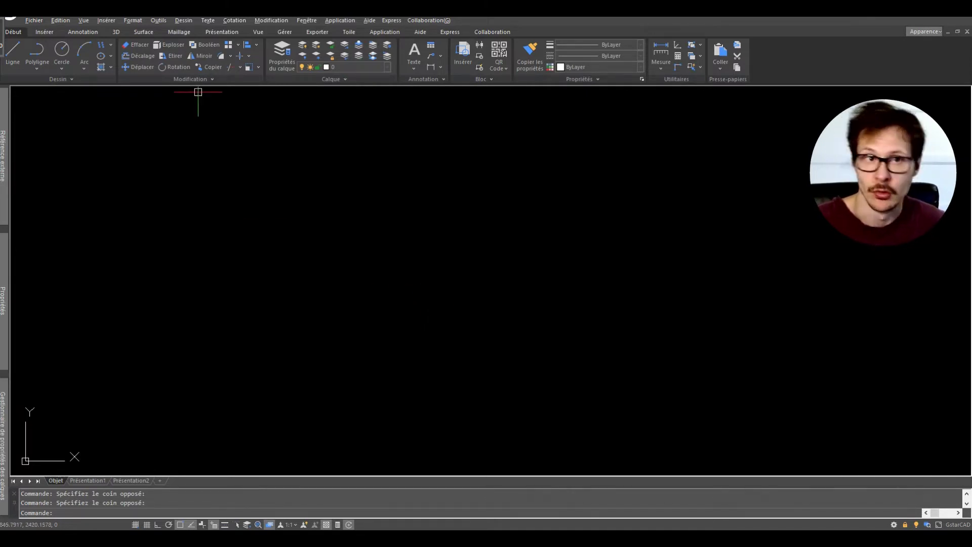
{"action": "left_click", "coordinate": [159, 21]}
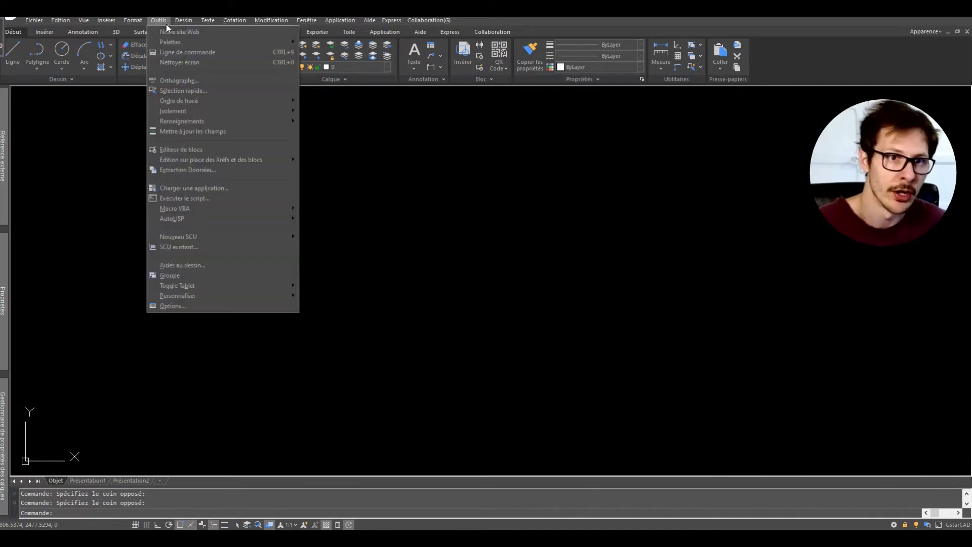
{"action": "left_click", "coordinate": [392, 121]}
{"action": "left_click", "coordinate": [398, 174]}
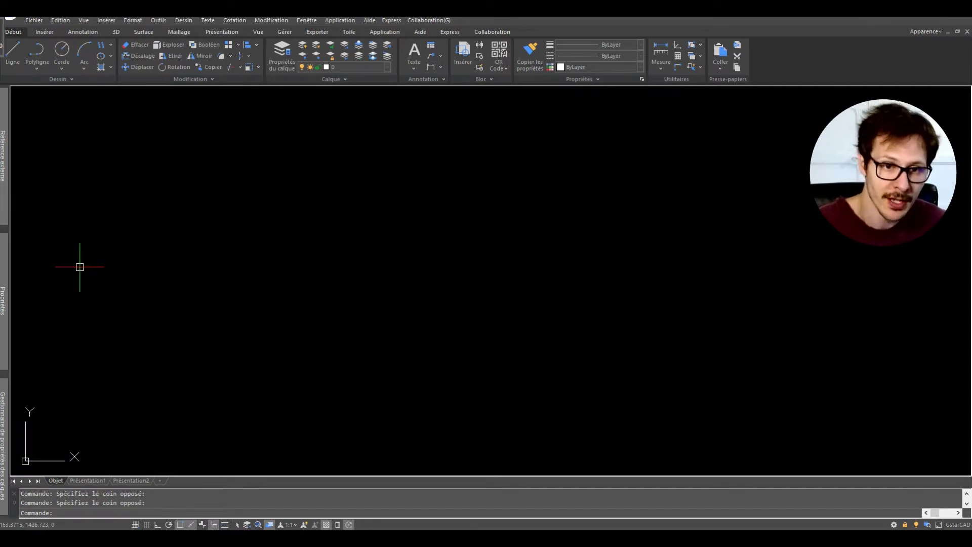
{"action": "mouse_move", "coordinate": [4, 290]}
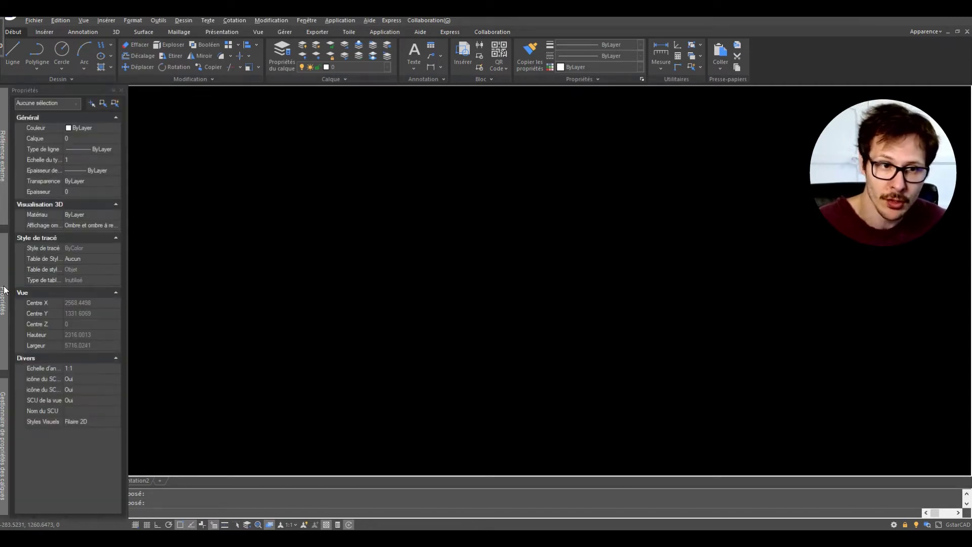
{"action": "mouse_move", "coordinate": [6, 203]}
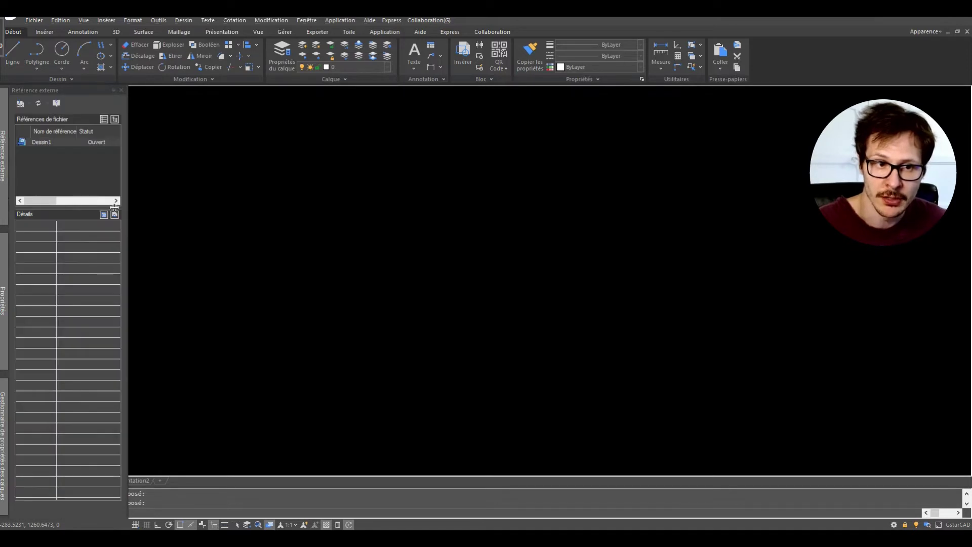
Draw a rectangle freehand in the middle of the drawing area with the Rectangle command.
{"action": "type", "text": "rc"}
{"action": "key", "text": "Return"}
{"action": "left_click", "coordinate": [398, 216]}
{"action": "left_click", "coordinate": [488, 272]}
Draw two connected lines from the rectangle's lower-left corner through a point near its upper left to its upper-right corner.
{"action": "scroll", "coordinate": [471, 233], "scroll_direction": "up", "scroll_amount": 4}
{"action": "type", "text": "l"}
{"action": "key", "text": "Return"}
{"action": "left_click", "coordinate": [282, 330]}
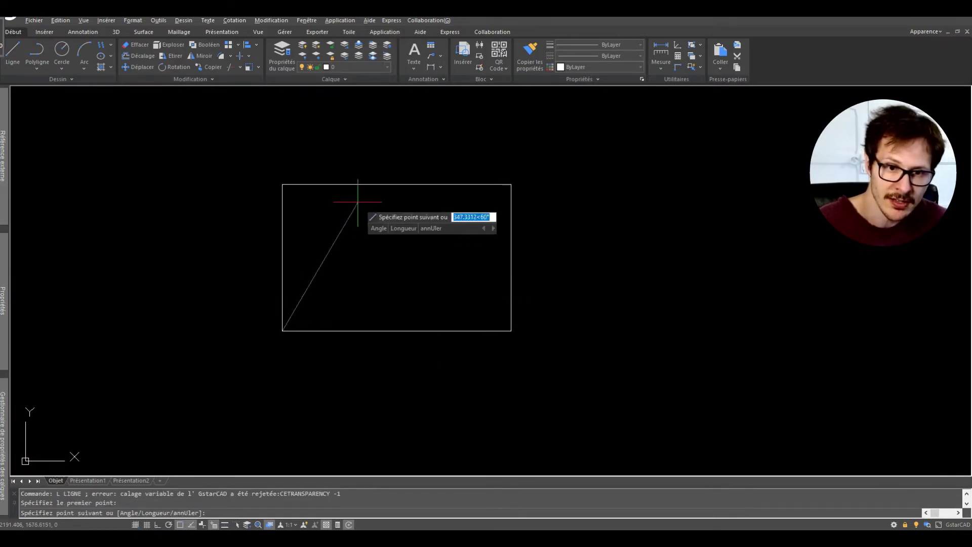
{"action": "left_click", "coordinate": [320, 212]}
{"action": "left_click", "coordinate": [510, 184]}
{"action": "key", "text": "Return"}
Turn the rectangle and lines into a block by copying them from the upper-left corner, erasing the originals and pasting as a block.
{"action": "left_click_drag", "start_coordinate": [621, 158], "coordinate": [139, 423]}
{"action": "key", "text": "ctrl+shift+c"}
{"action": "left_click", "coordinate": [282, 184]}
{"action": "key", "text": "ctrl+a"}
{"action": "key", "text": "Delete"}
{"action": "key", "text": "ctrl+shift+v"}
{"action": "left_click", "coordinate": [339, 210]}
Open the pasted block in the block editor to look over its tools, and close the editor.
{"action": "left_click", "coordinate": [400, 211]}
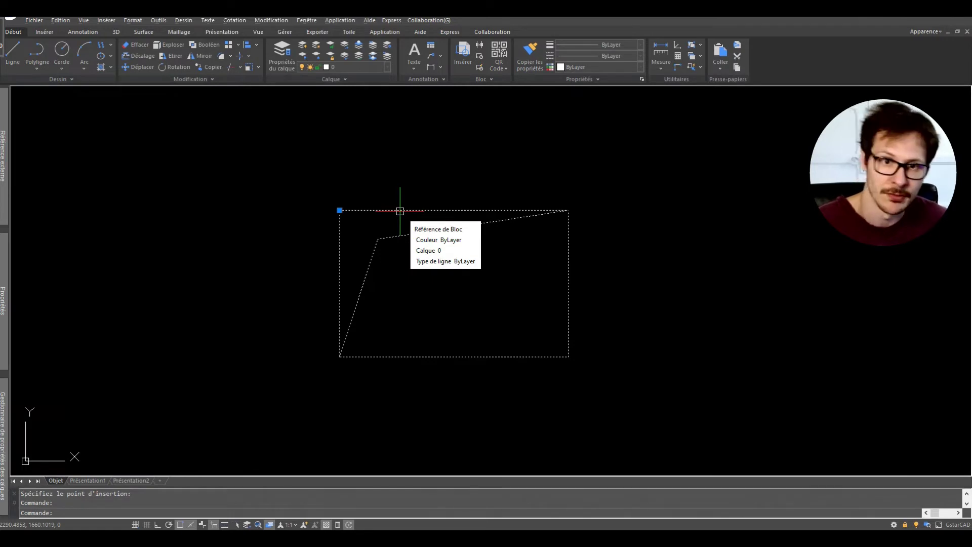
{"action": "right_click", "coordinate": [400, 212]}
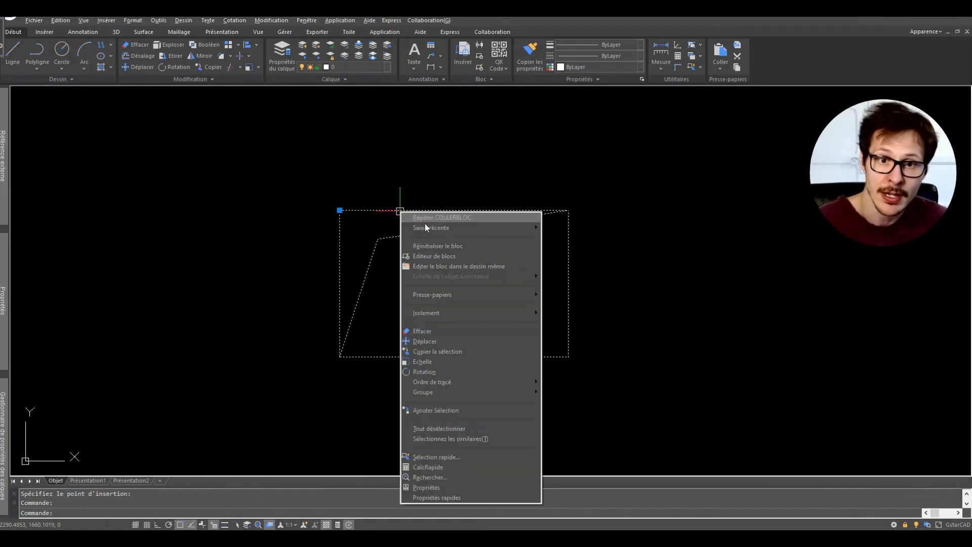
{"action": "left_click", "coordinate": [442, 254]}
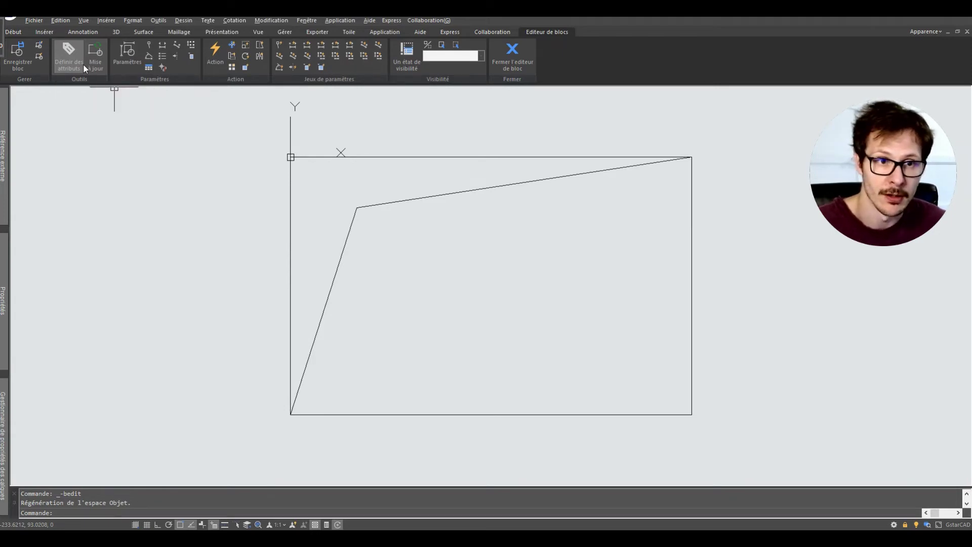
{"action": "left_click", "coordinate": [518, 53]}
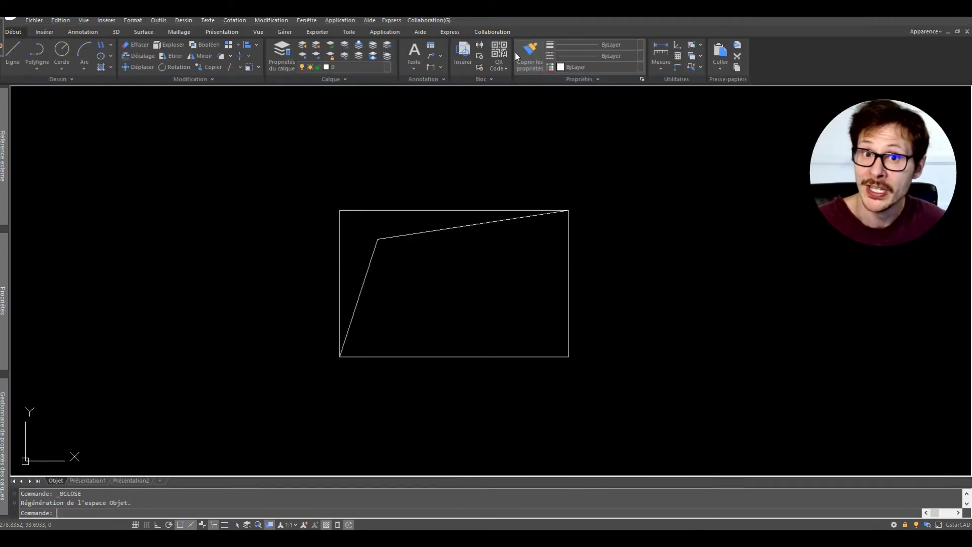
{"action": "left_click", "coordinate": [466, 190]}
{"action": "left_click", "coordinate": [389, 347]}
{"action": "scroll", "coordinate": [391, 247], "scroll_direction": "down", "scroll_amount": 4}
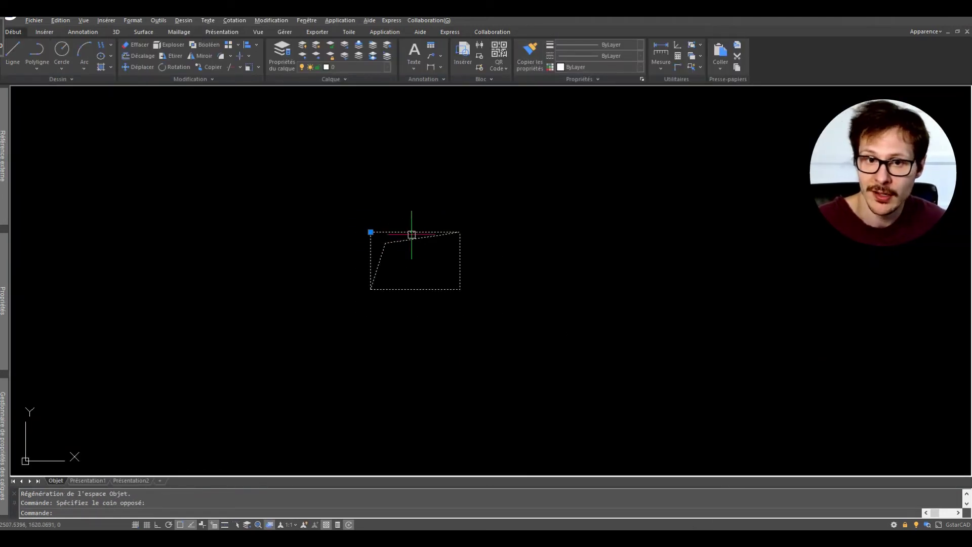
{"action": "middle_click_drag", "start_coordinate": [465, 238], "coordinate": [463, 238]}
{"action": "key", "text": "Escape"}
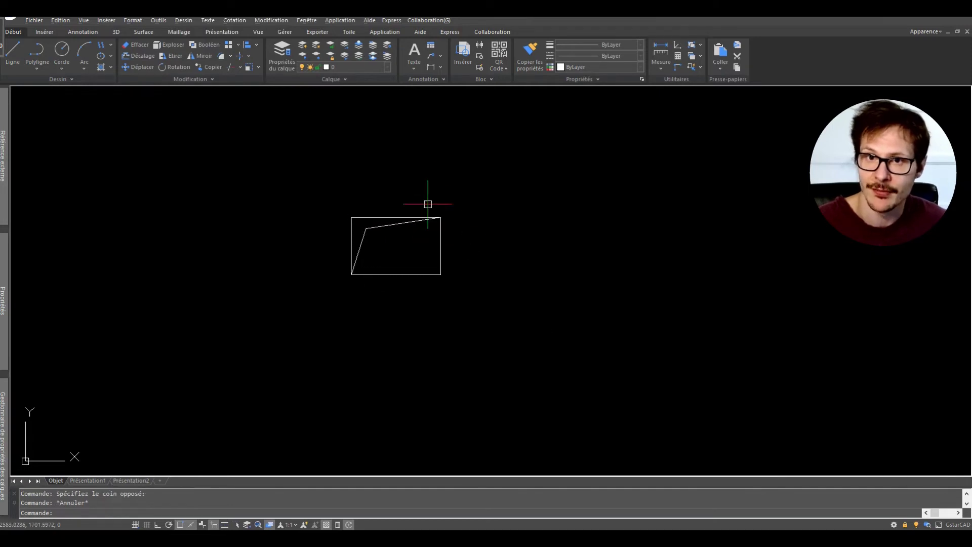
{"action": "left_click", "coordinate": [486, 226]}
{"action": "left_click", "coordinate": [387, 272]}
{"action": "key", "text": "Escape"}
Draw a rectangle freehand in the empty space to the right of the block with the Rectangle command.
{"action": "middle_click_drag", "start_coordinate": [590, 250], "coordinate": [275, 238]}
{"action": "type", "text": "rc"}
{"action": "key", "text": "Return"}
{"action": "left_click", "coordinate": [306, 198]}
{"action": "left_click", "coordinate": [452, 272]}
Change the new rectangle's colour to red (Rouge), and replace it with yellow (Jaune).
{"action": "left_click", "coordinate": [522, 181]}
{"action": "left_click", "coordinate": [156, 373]}
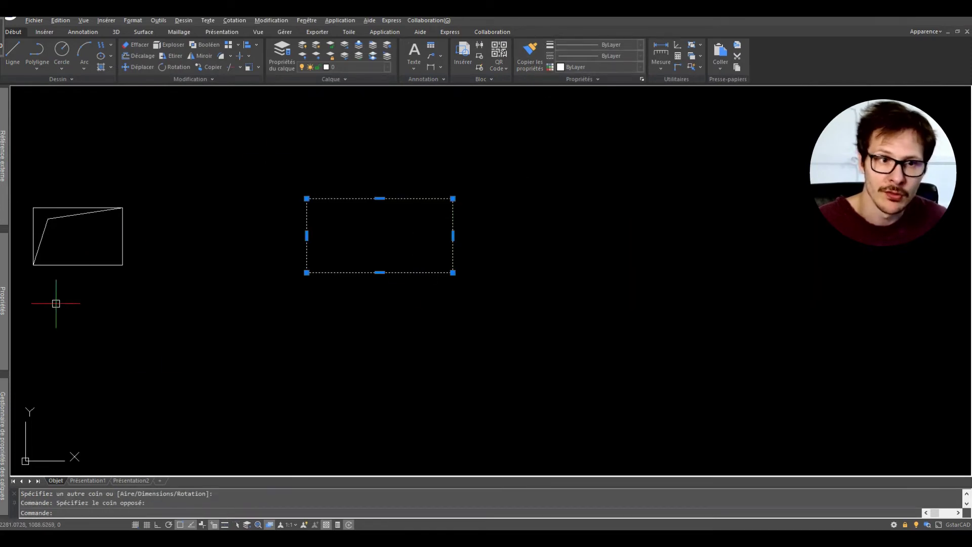
{"action": "left_click", "coordinate": [575, 66]}
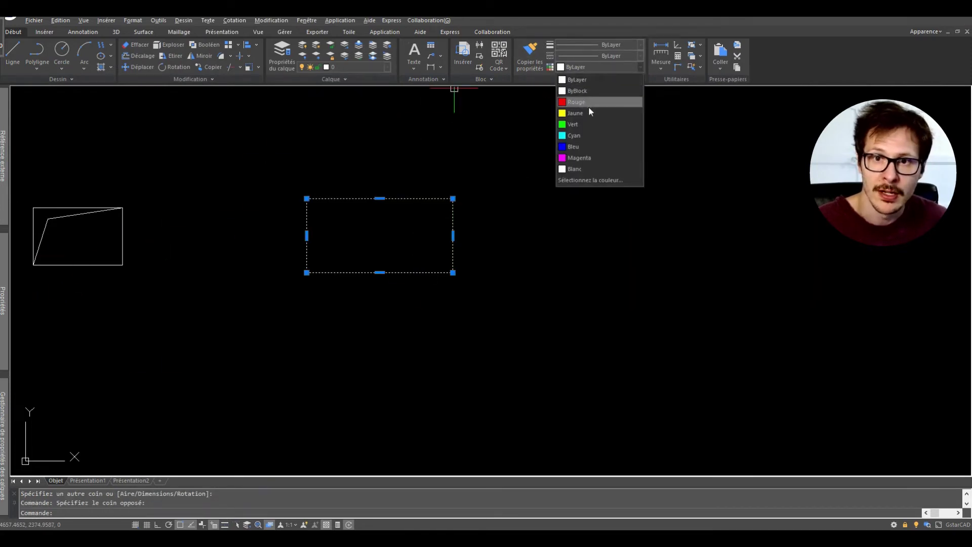
{"action": "left_click", "coordinate": [587, 103]}
{"action": "left_click", "coordinate": [586, 68]}
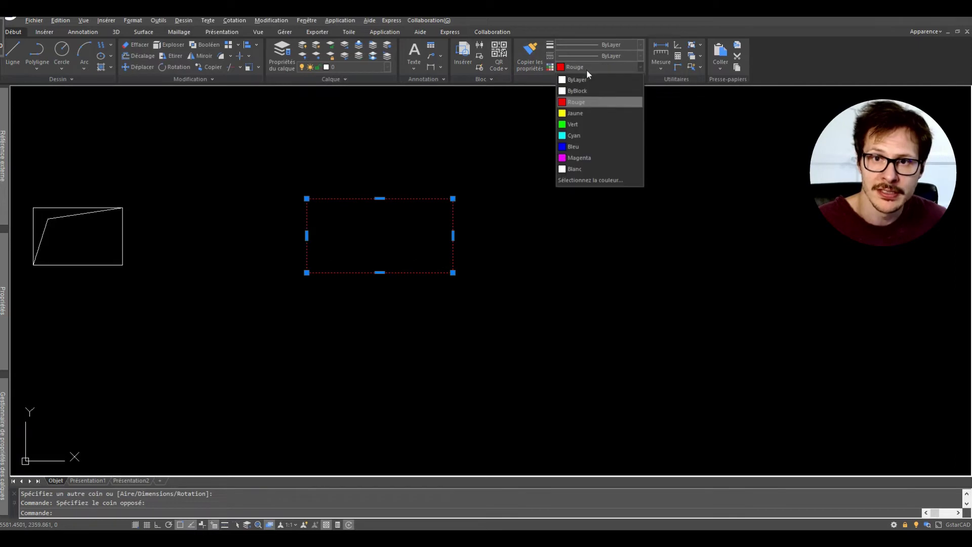
{"action": "left_click", "coordinate": [594, 114]}
{"action": "key", "text": "Escape"}
{"action": "middle_click_drag", "start_coordinate": [349, 259], "coordinate": [468, 287]}
{"action": "left_click", "coordinate": [540, 190]}
{"action": "left_click", "coordinate": [407, 333]}
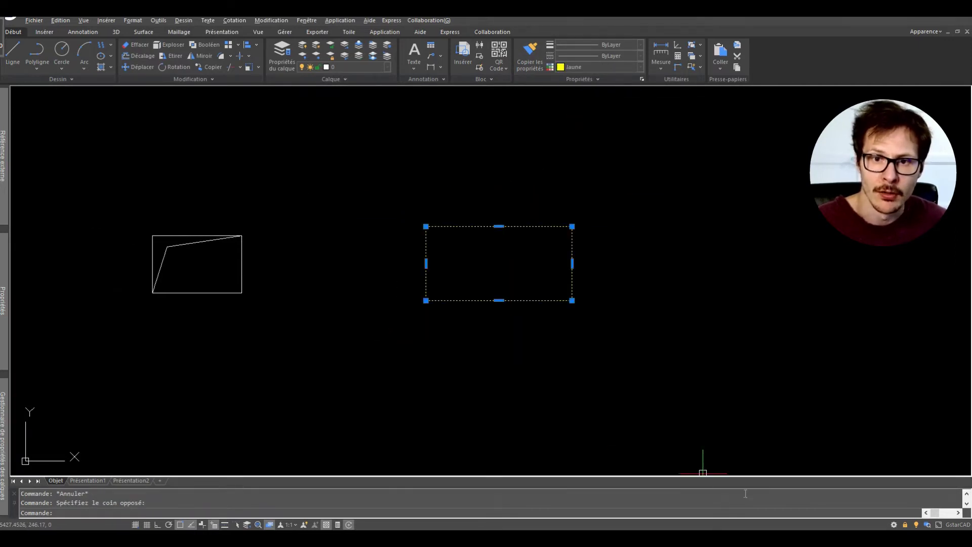
{"action": "key", "text": "Escape"}
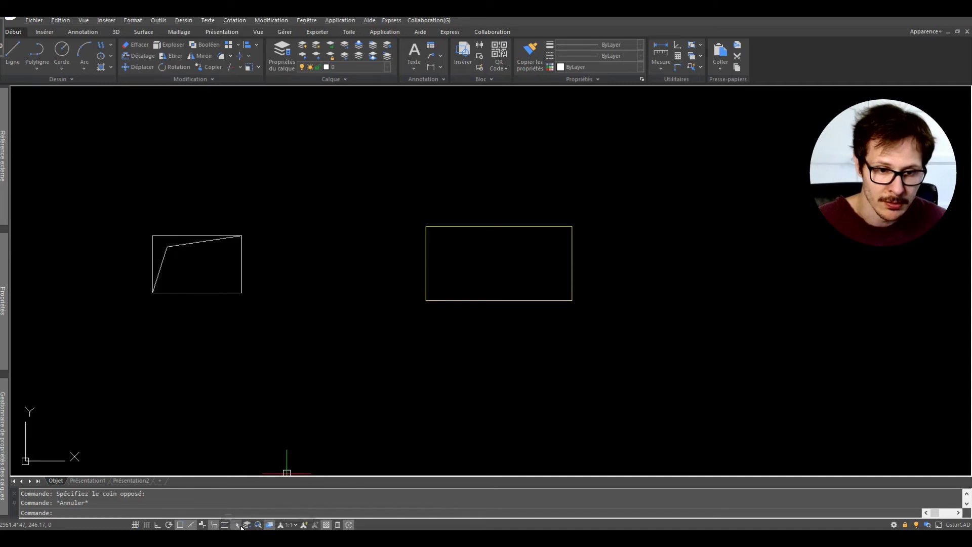
{"action": "key", "text": "Escape"}
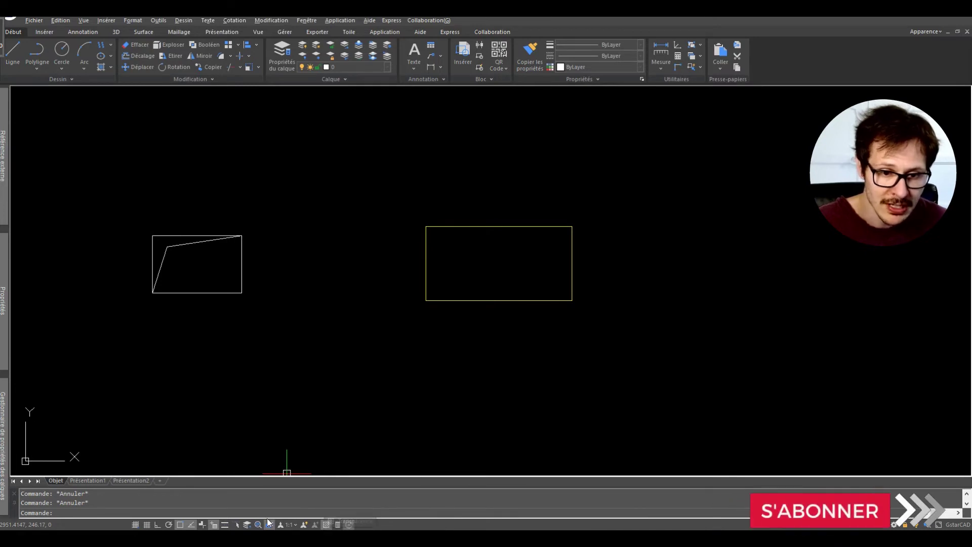
Turn on the display of line weights in the drawing's line weight settings.
{"action": "left_click", "coordinate": [153, 19]}
{"action": "mouse_move", "coordinate": [135, 23]}
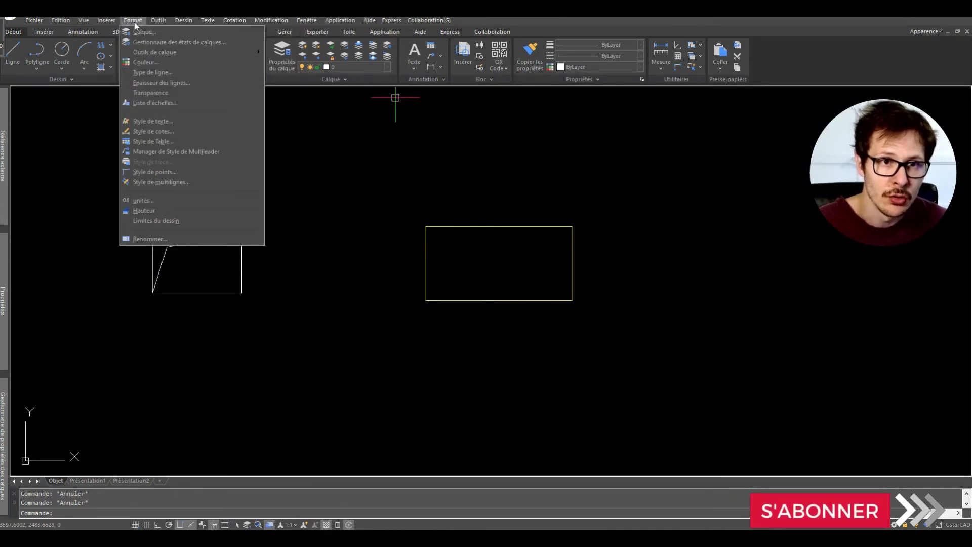
{"action": "left_click", "coordinate": [156, 82]}
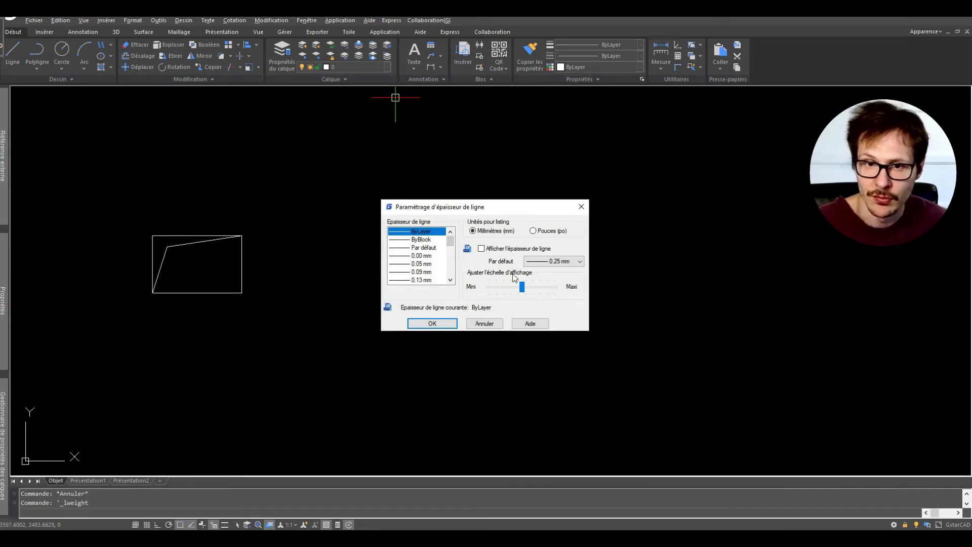
{"action": "left_click", "coordinate": [480, 249]}
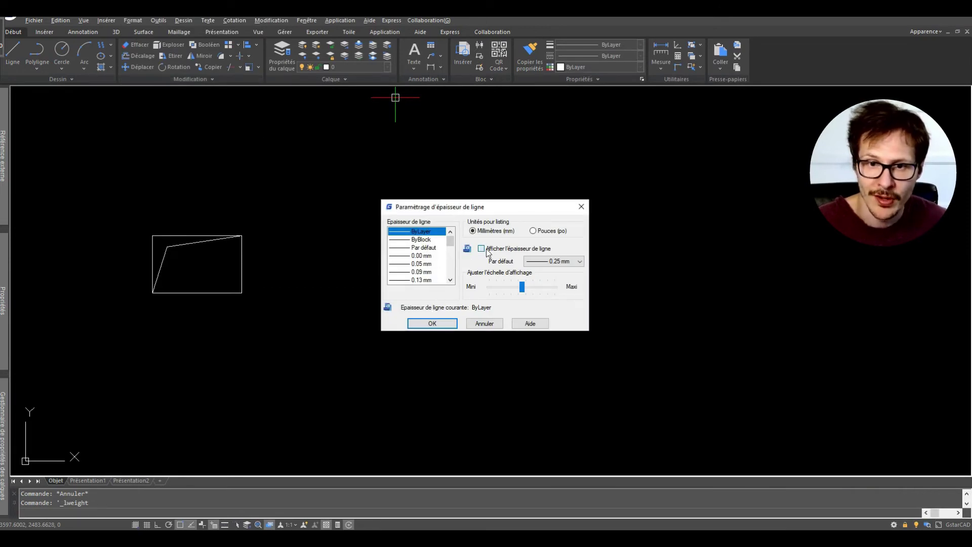
{"action": "left_click", "coordinate": [452, 324]}
Set the yellow rectangle's line weight to 0.70 mm.
{"action": "left_click", "coordinate": [578, 194]}
{"action": "left_click", "coordinate": [487, 283]}
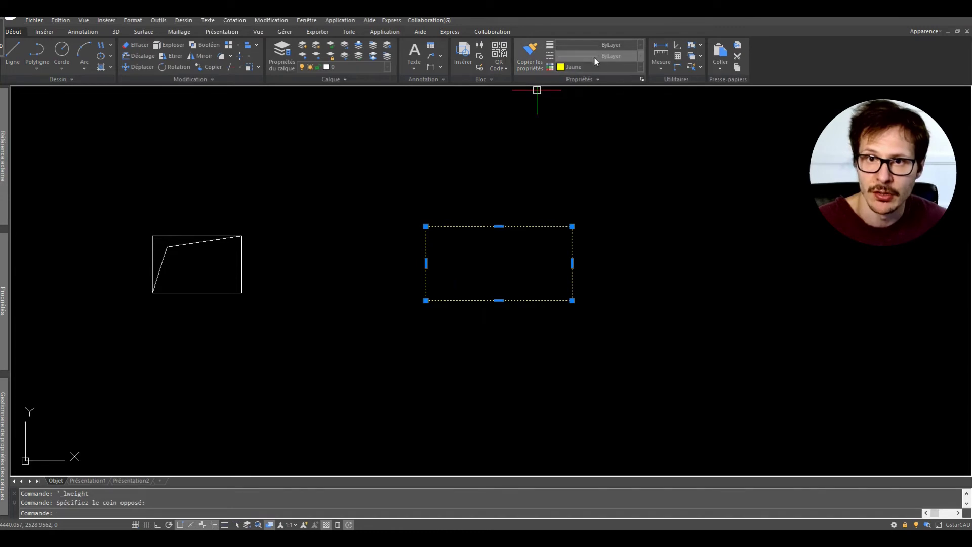
{"action": "left_click", "coordinate": [608, 44]}
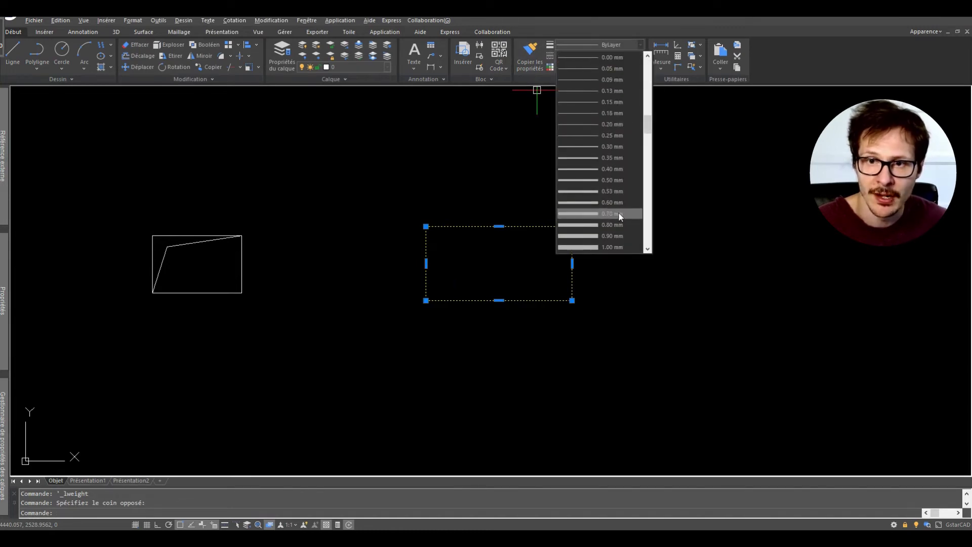
{"action": "left_click", "coordinate": [611, 247]}
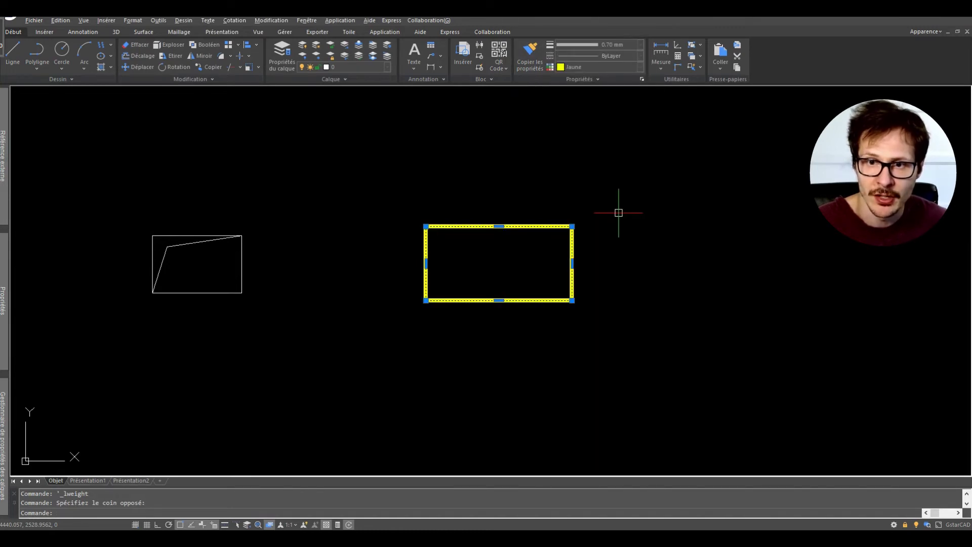
Load the BORDER linetype from the available linetypes into the drawing.
{"action": "left_click", "coordinate": [613, 57]}
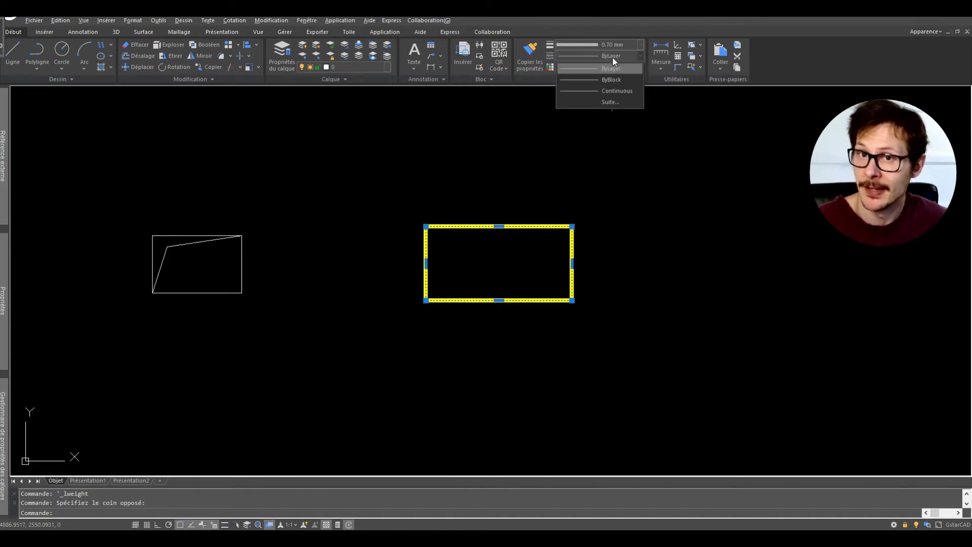
{"action": "left_click", "coordinate": [618, 103]}
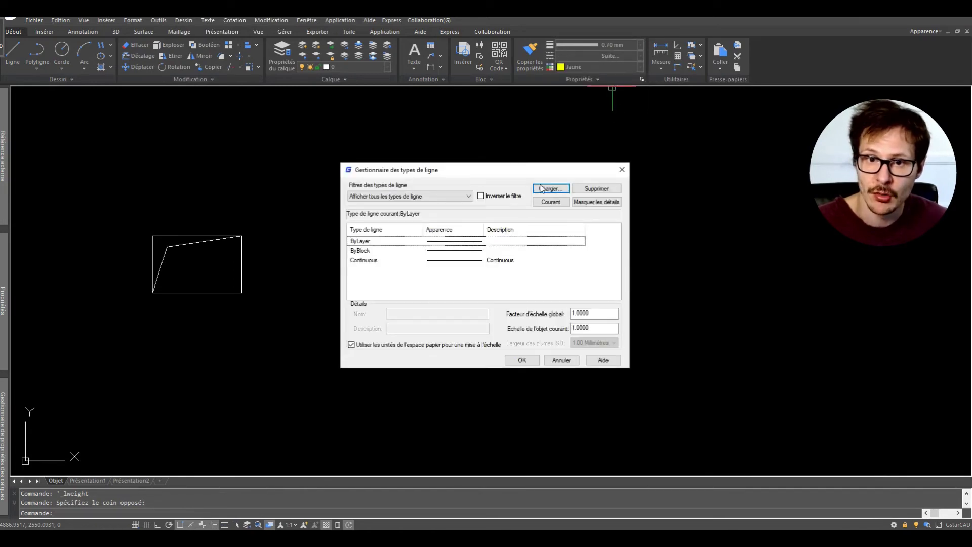
{"action": "left_click", "coordinate": [547, 189]}
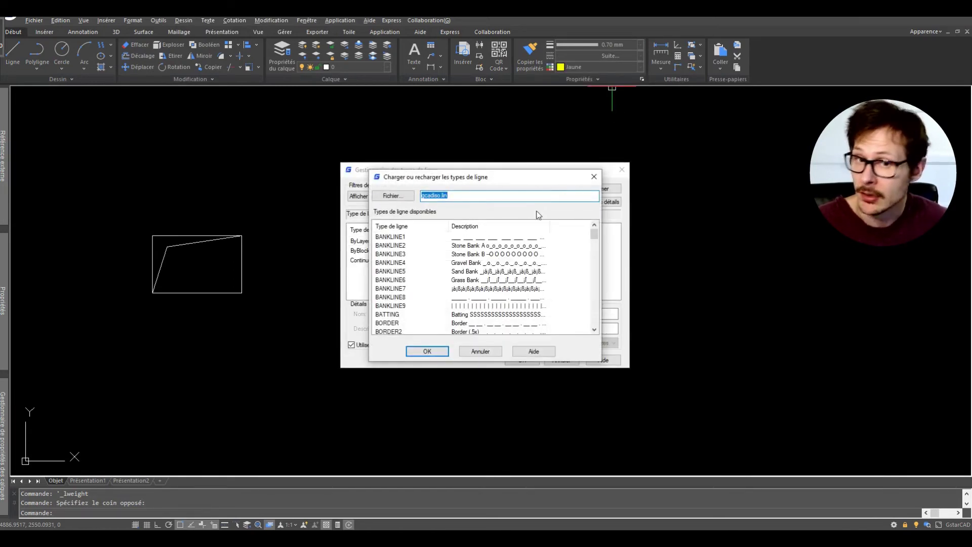
{"action": "scroll", "coordinate": [532, 264], "scroll_direction": "down", "scroll_amount": 2}
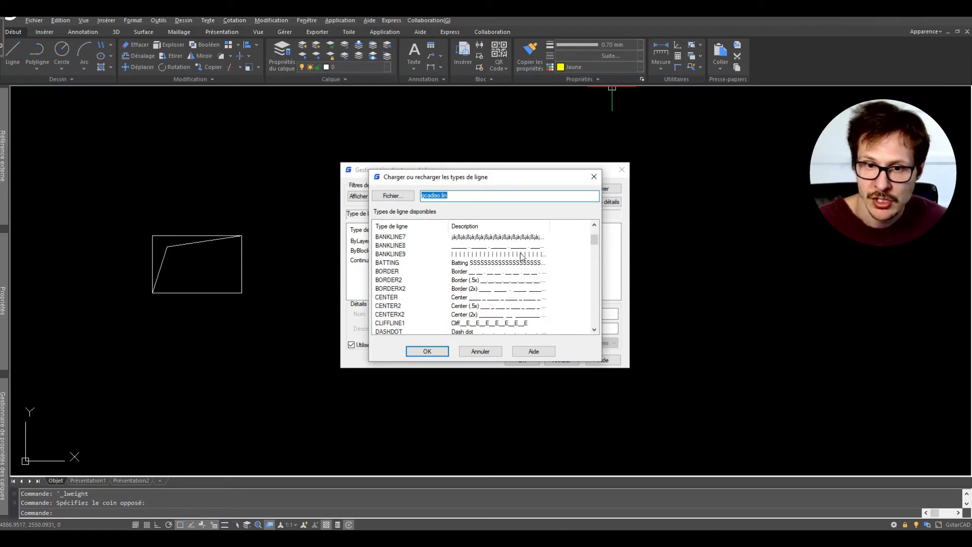
{"action": "scroll", "coordinate": [489, 251], "scroll_direction": "up", "scroll_amount": 2}
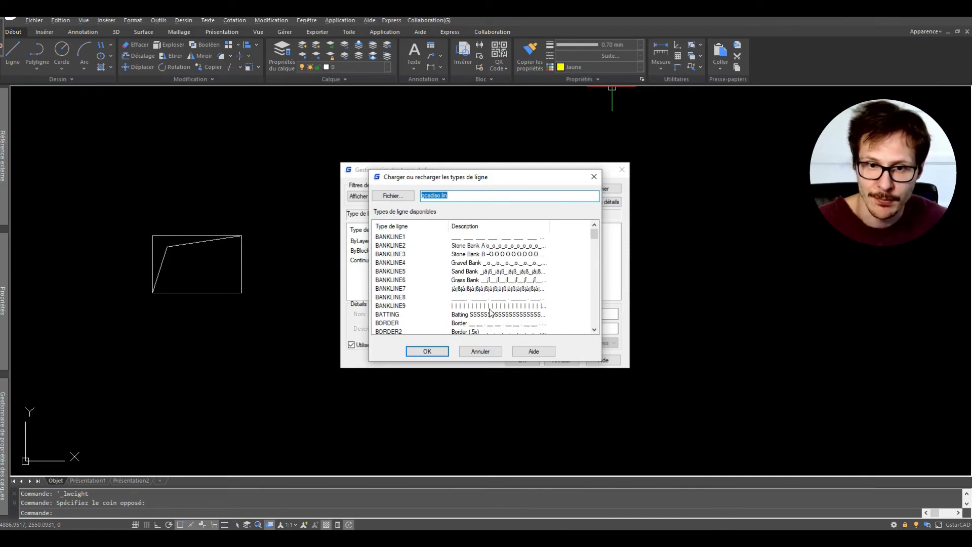
{"action": "scroll", "coordinate": [531, 326], "scroll_direction": "down", "scroll_amount": 1}
{"action": "left_click", "coordinate": [462, 298]}
{"action": "double_click", "coordinate": [461, 298]}
{"action": "left_click", "coordinate": [522, 360]}
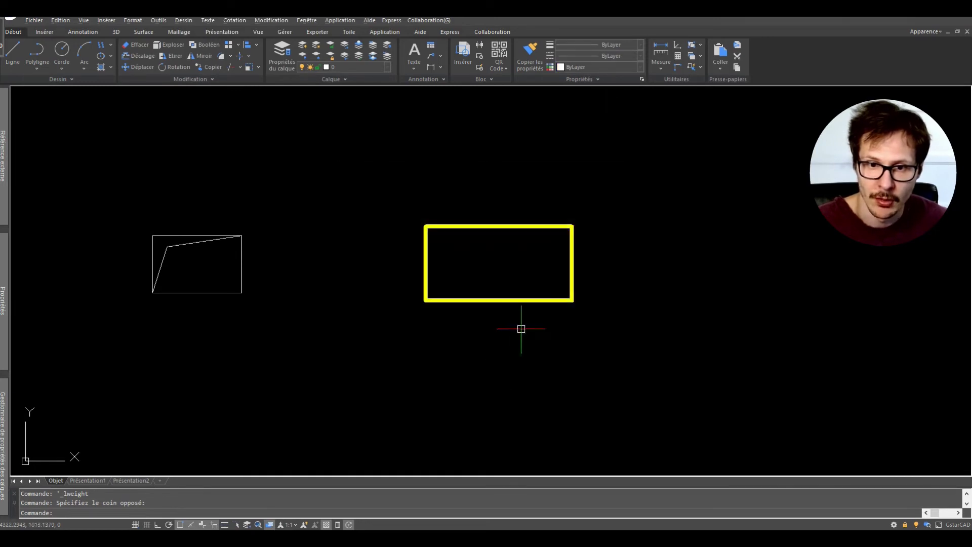
Apply the BORDER linetype to the yellow rectangle and inspect its dash pattern up close.
{"action": "left_click", "coordinate": [603, 56]}
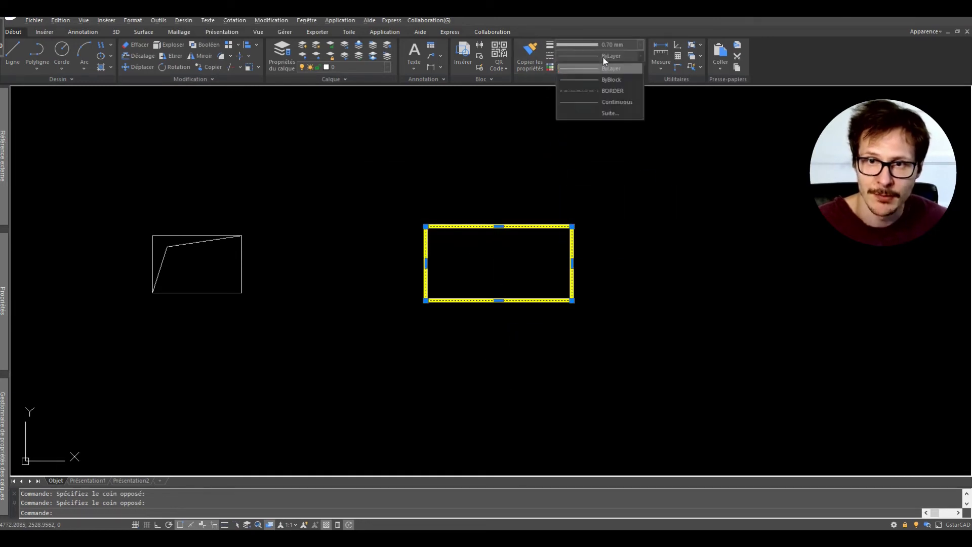
{"action": "left_click", "coordinate": [611, 88]}
{"action": "scroll", "coordinate": [502, 220], "scroll_direction": "up", "scroll_amount": 6}
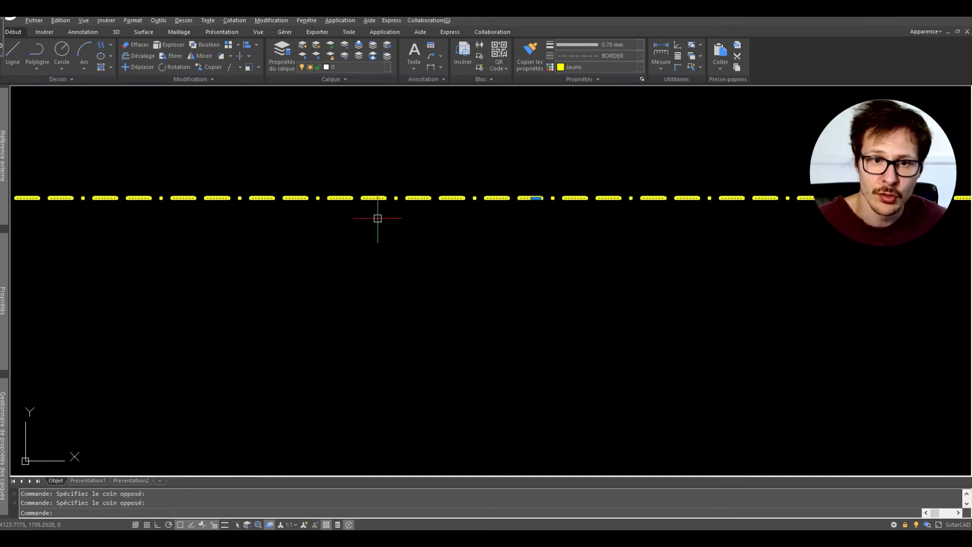
{"action": "scroll", "coordinate": [450, 217], "scroll_direction": "down", "scroll_amount": 5}
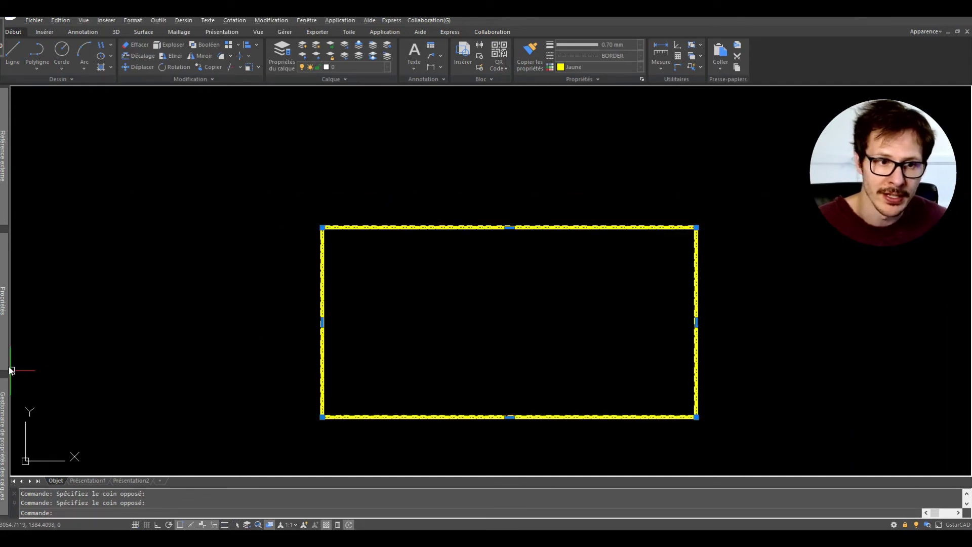
Set the yellow rectangle's linetype scale to 10 in its properties.
{"action": "mouse_move", "coordinate": [7, 328]}
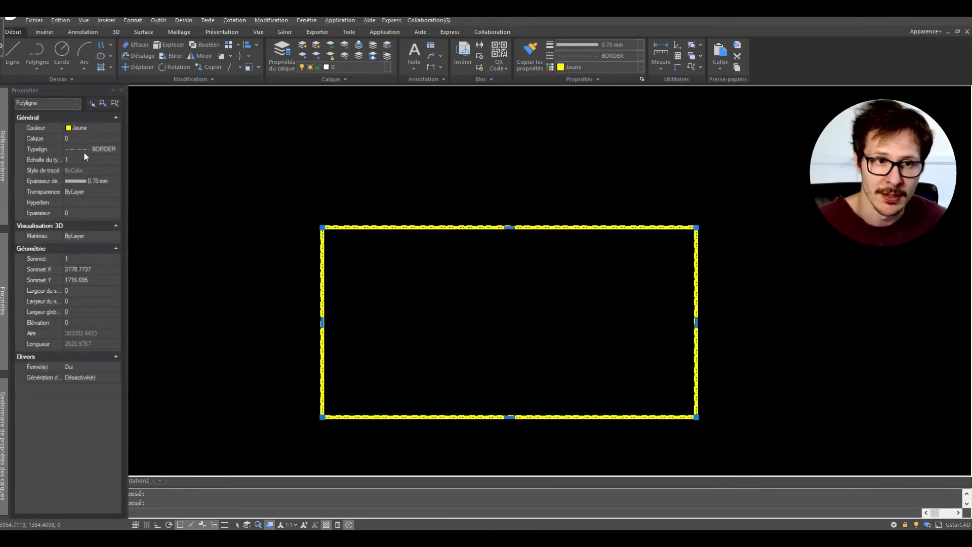
{"action": "left_click", "coordinate": [86, 159]}
{"action": "type", "text": "10"}
{"action": "key", "text": "Return"}
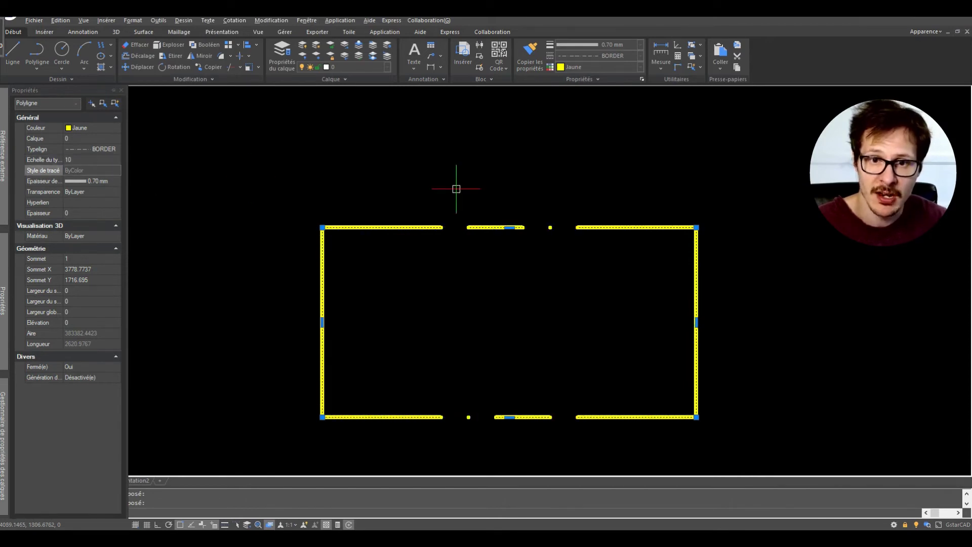
Set the yellow rectangle's linetype scale to 5 and clear the selection.
{"action": "left_click", "coordinate": [68, 159]}
{"action": "type", "text": "5"}
{"action": "key", "text": "Return"}
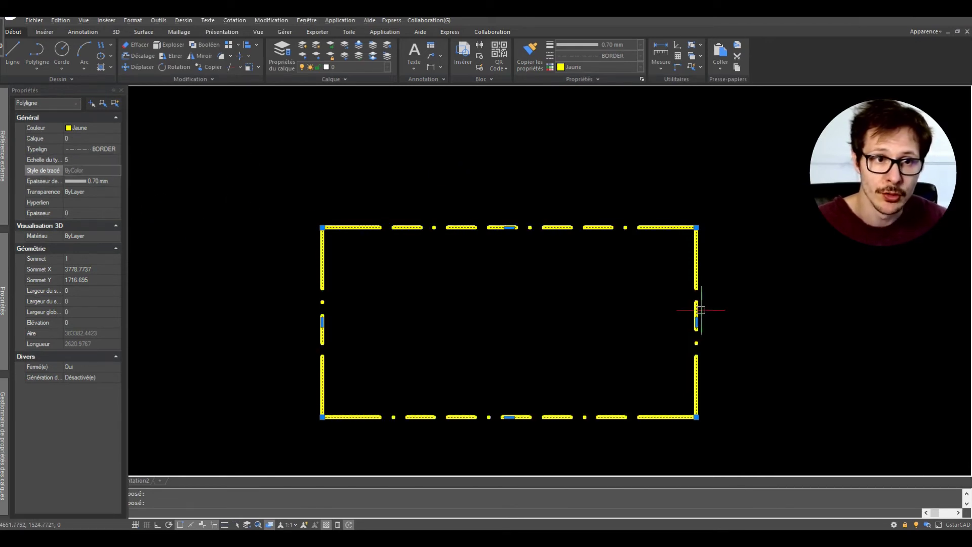
{"action": "scroll", "coordinate": [604, 231], "scroll_direction": "down", "scroll_amount": 4}
{"action": "key", "text": "Escape"}
{"action": "key", "text": "Escape"}
{"action": "scroll", "coordinate": [603, 231], "scroll_direction": "up", "scroll_amount": 2}
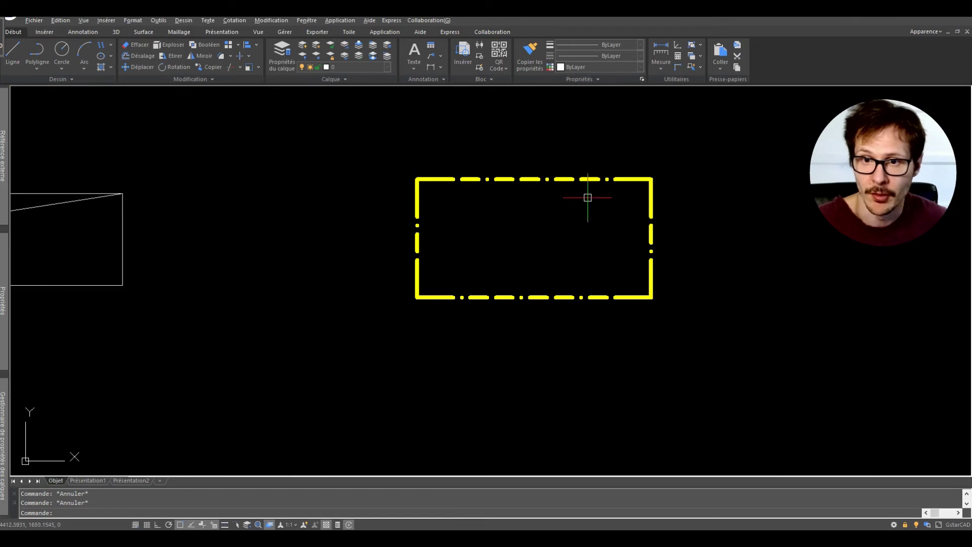
{"action": "scroll", "coordinate": [560, 319], "scroll_direction": "down", "scroll_amount": 2}
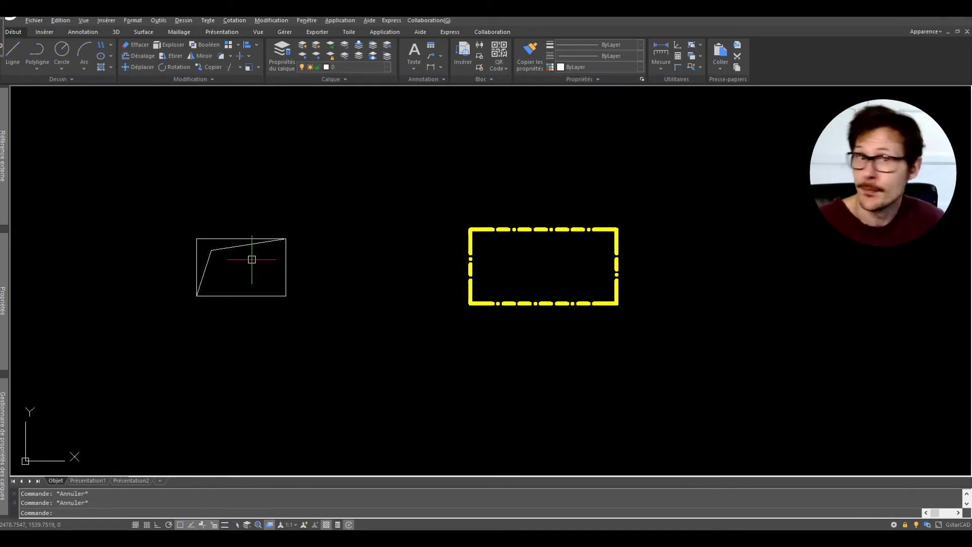
Look over the Express tool categories and display the Express set of commands.
{"action": "left_click", "coordinate": [386, 20]}
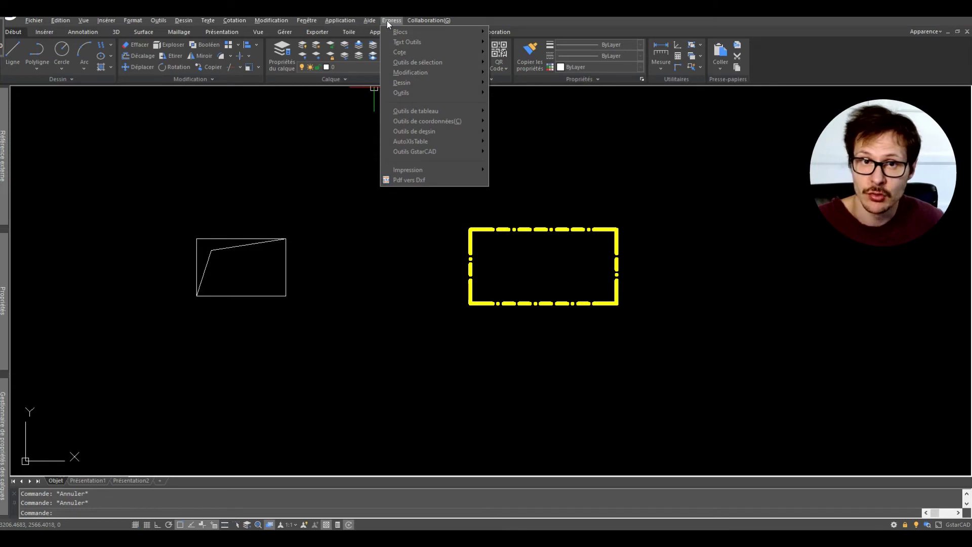
{"action": "left_click", "coordinate": [336, 24]}
{"action": "left_click", "coordinate": [448, 33]}
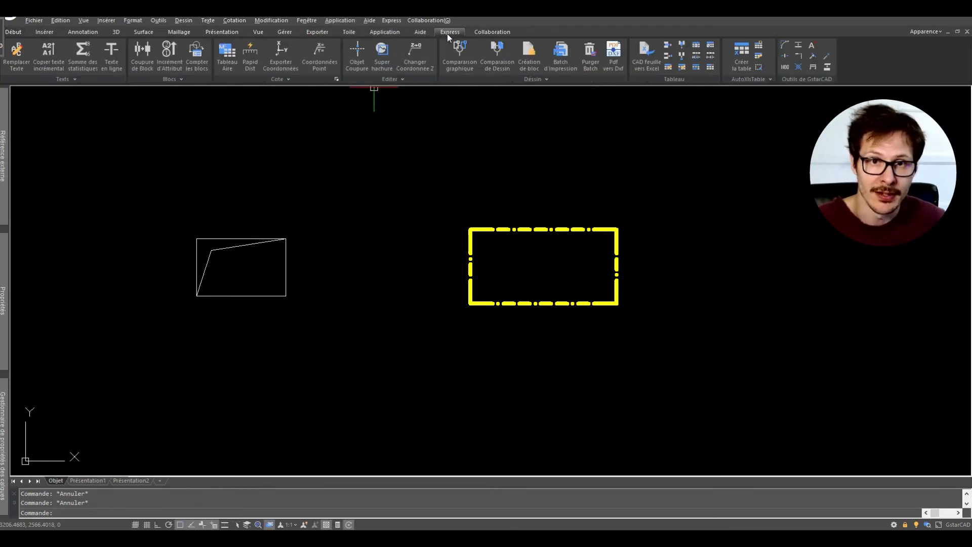